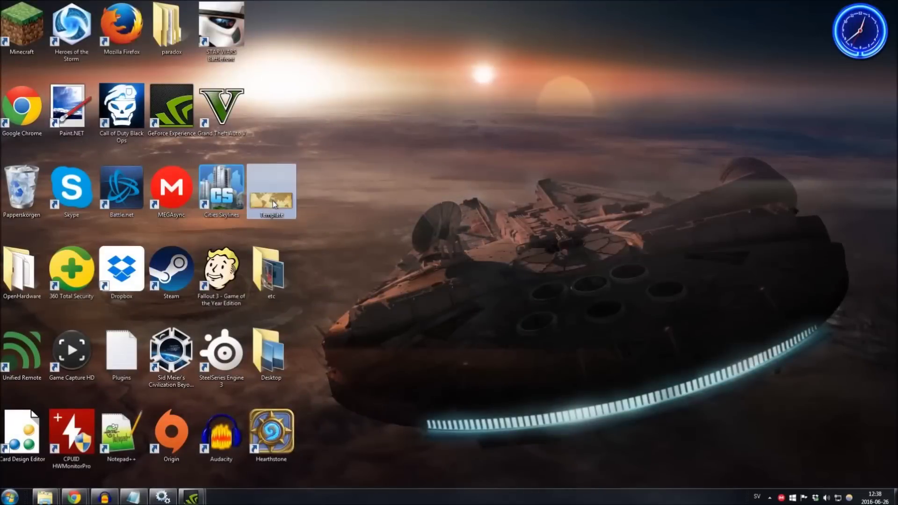
Open Template.pdn in Paint.NET, then open the Computer view from the Start menu.
left_click(273, 200)
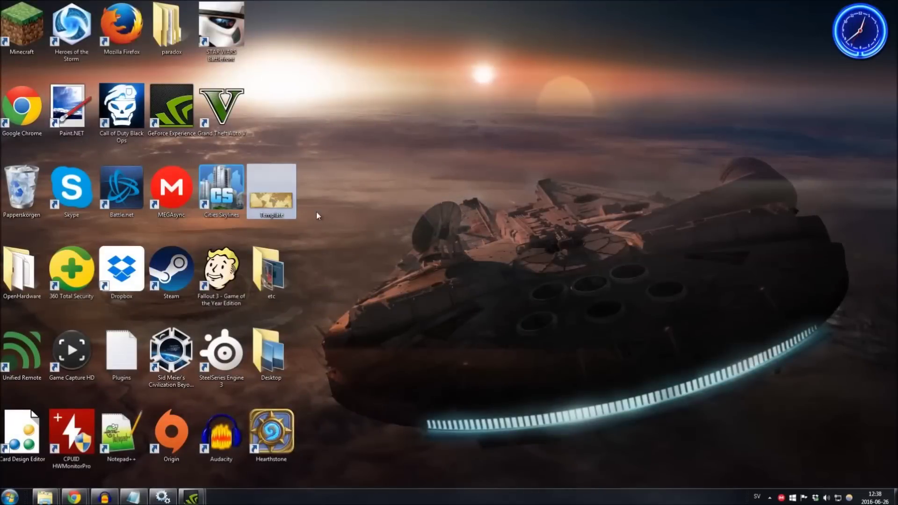
double_click(278, 198)
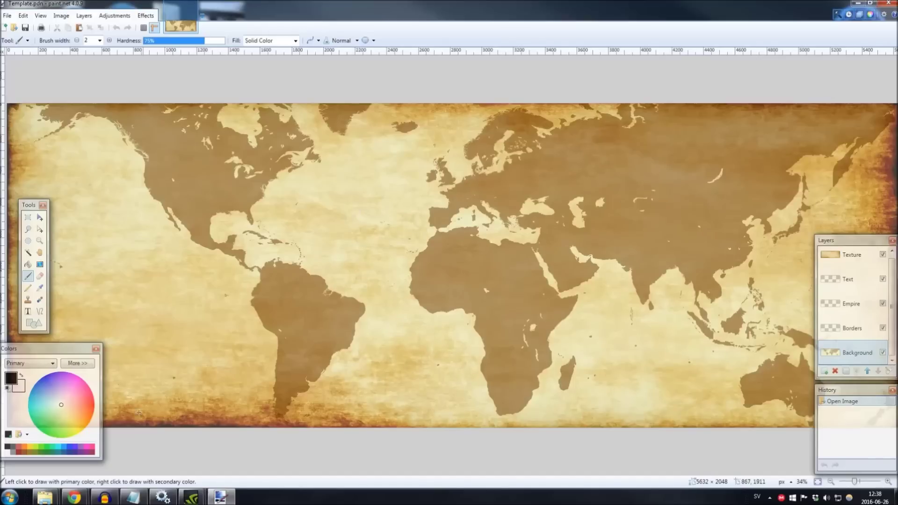
key("super")
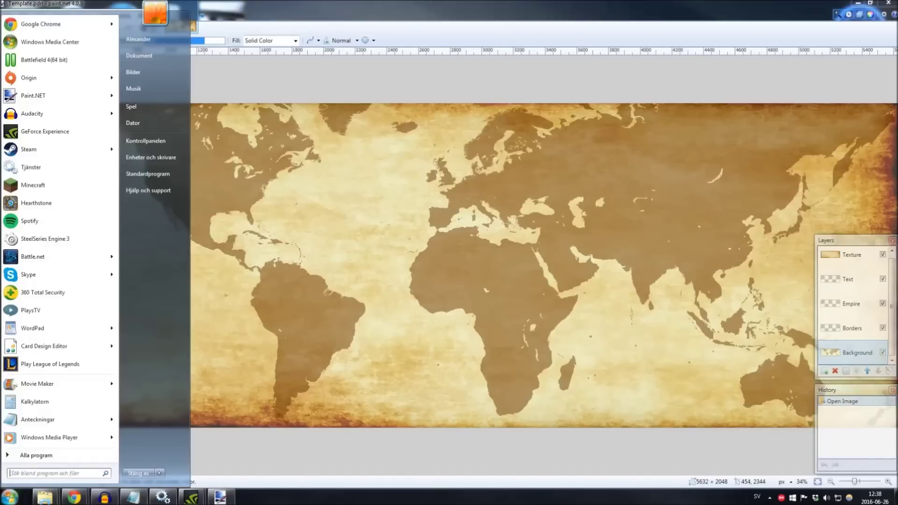
left_click(153, 124)
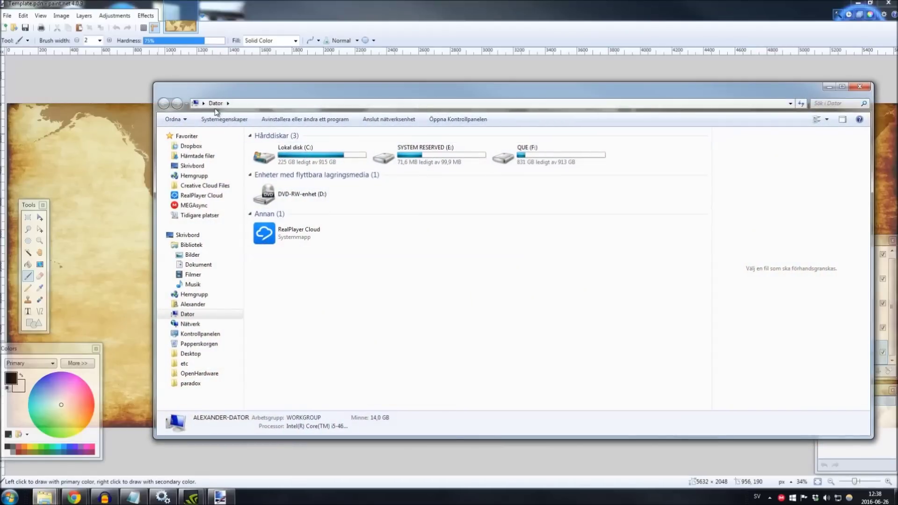
Browse to Europa Universalis IV > Screenshots and open eu4_map_USA_1820_12_19_1 with Paint.NET.
left_click(198, 264)
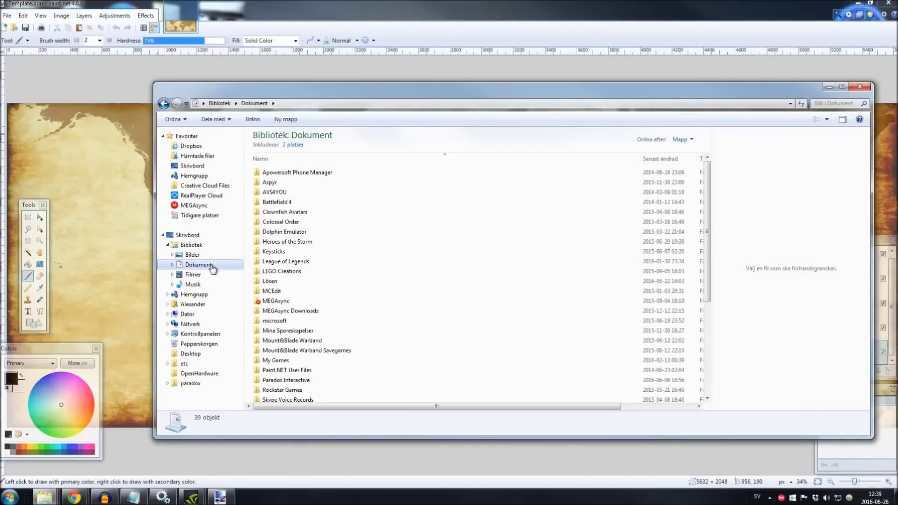
double_click(287, 379)
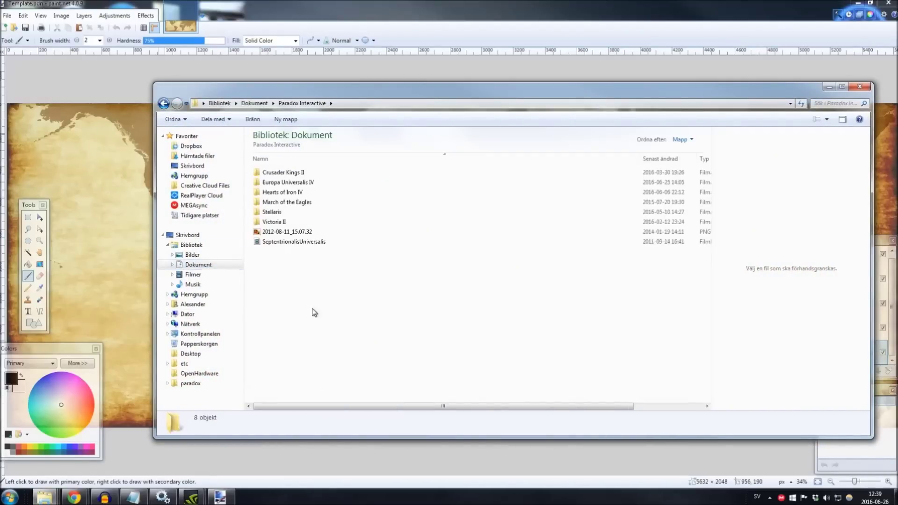
double_click(316, 182)
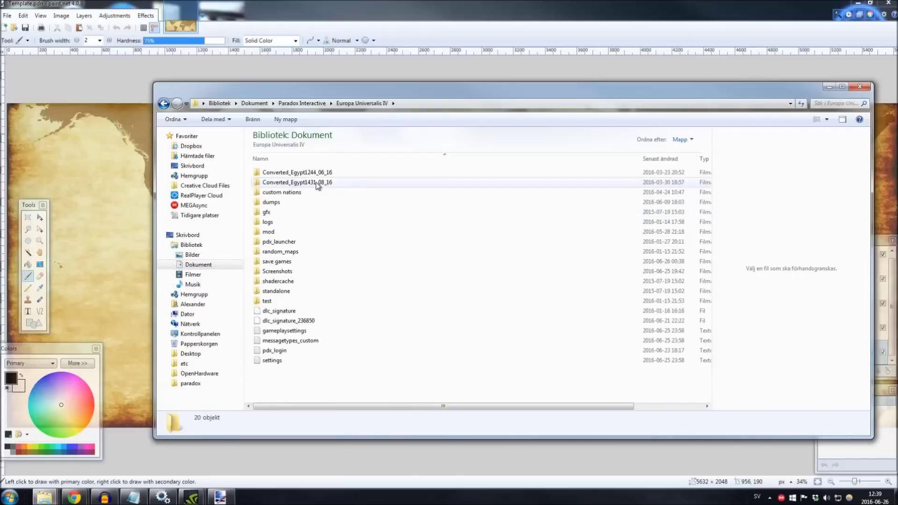
left_click(297, 271)
double_click(296, 272)
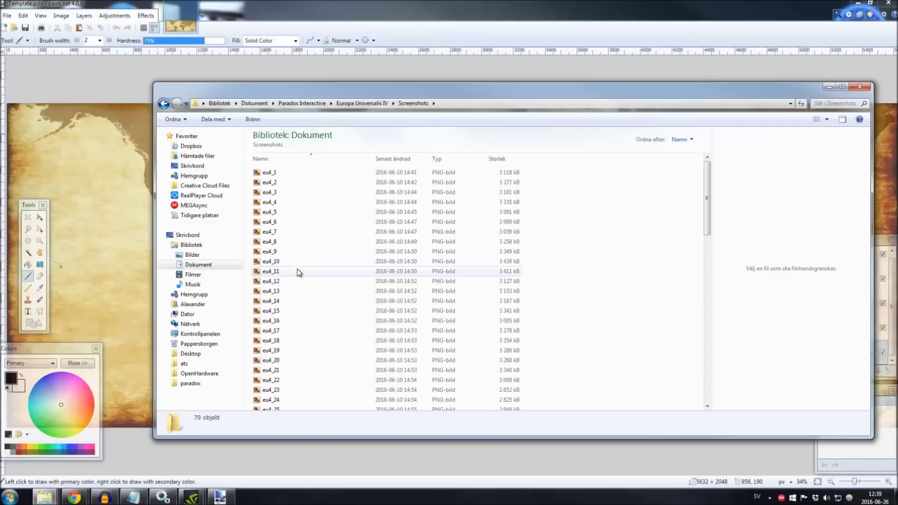
scroll(298, 271, "down", 18)
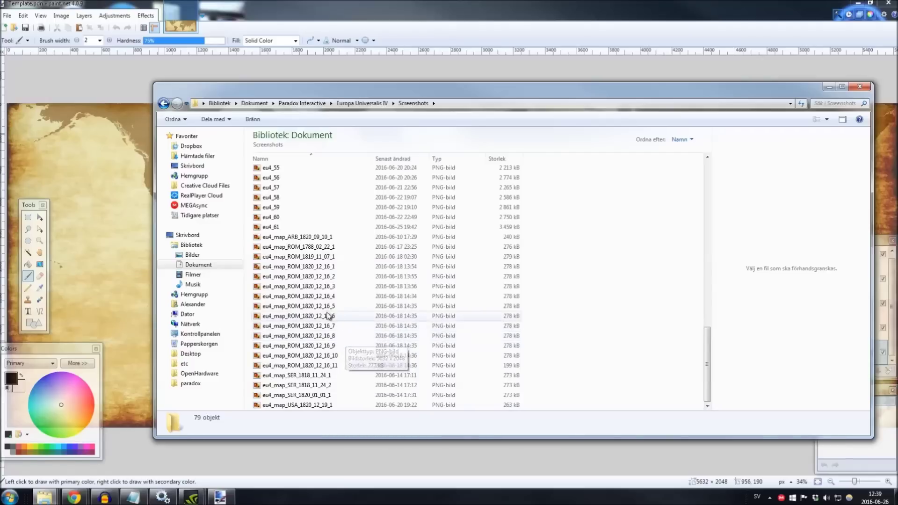
left_click(326, 405)
right_click(326, 404)
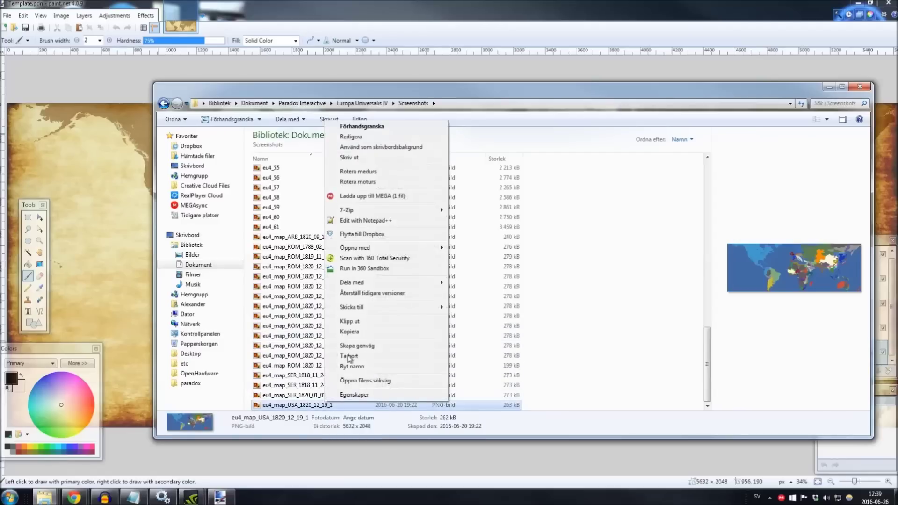
mouse_move(416, 253)
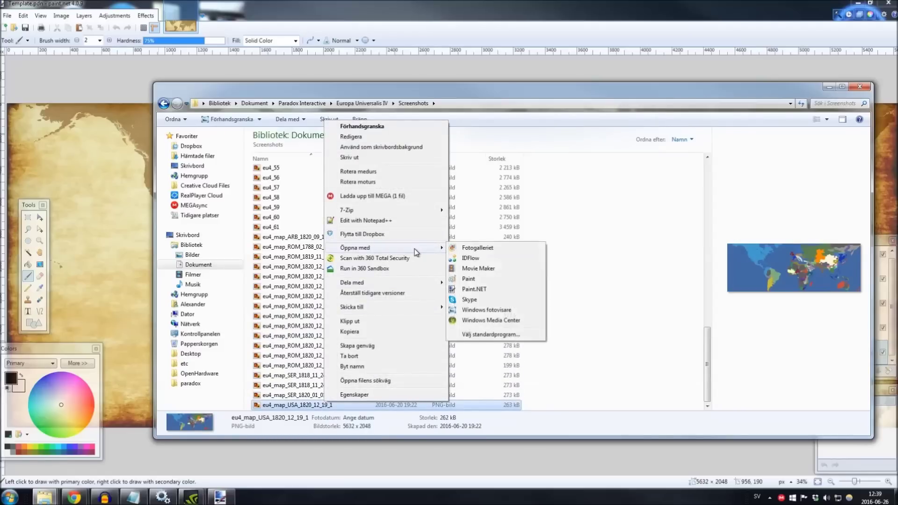
left_click(496, 289)
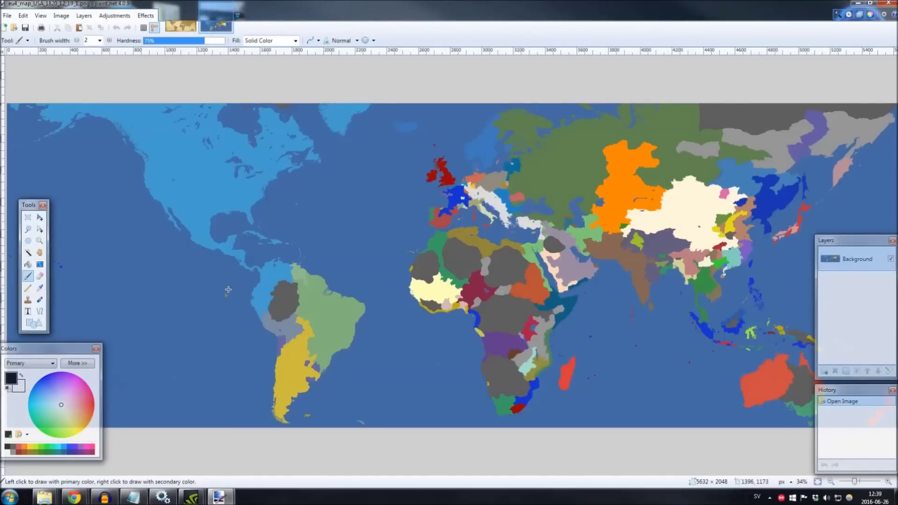
Select the light-blue USA territory with the Magic Wand at 0% tolerance and copy it.
left_click(29, 253)
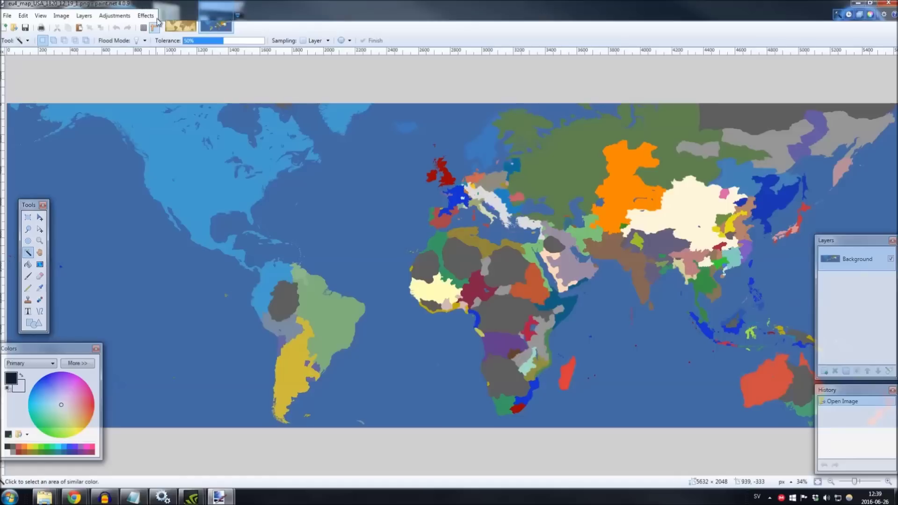
left_click_drag(216, 45, 179, 45)
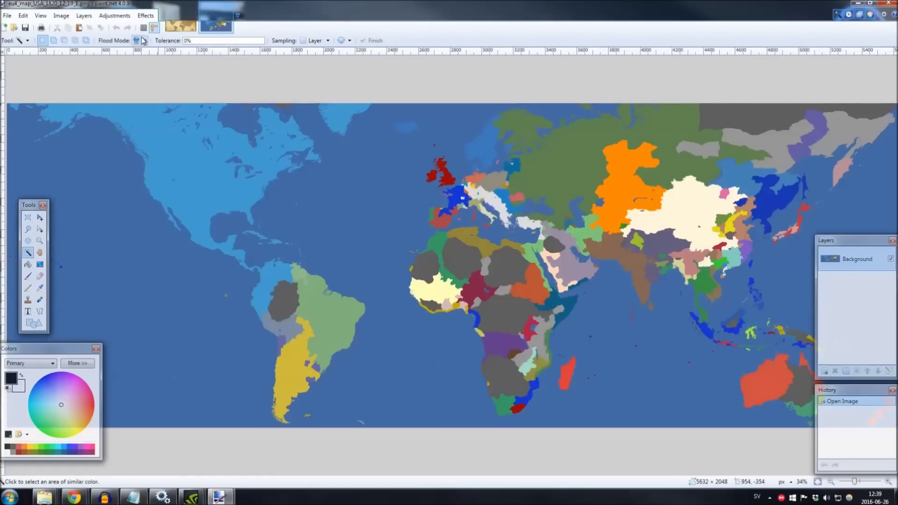
left_click(217, 172)
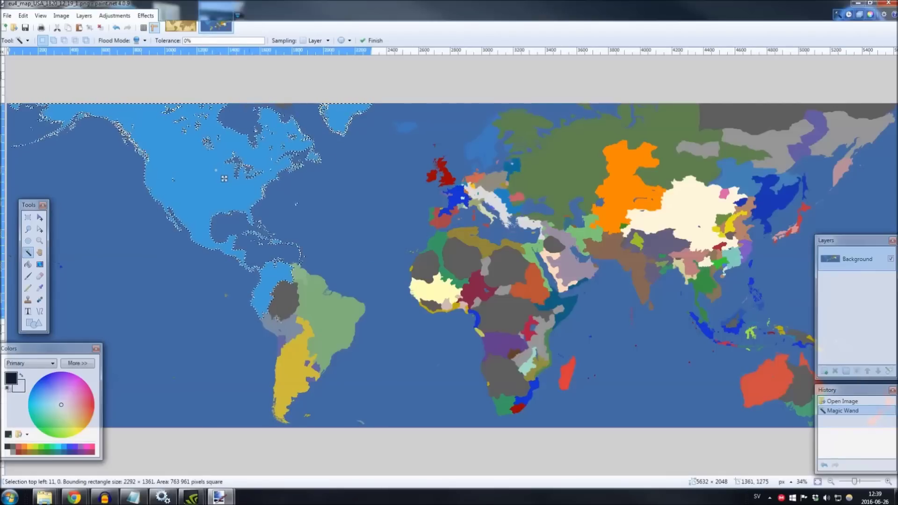
left_click(23, 15)
left_click(38, 56)
Paste the USA territory into the Template's Borders and Empire layers, then deselect.
left_click(178, 26)
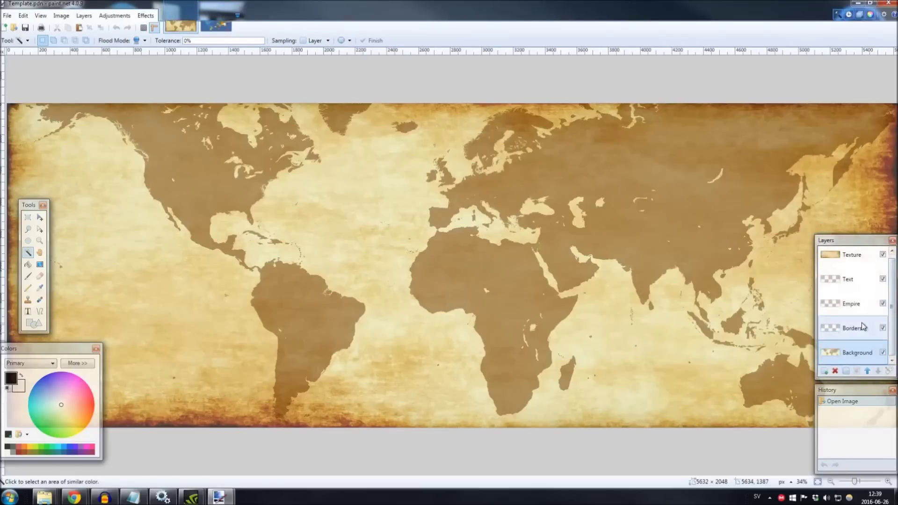
left_click(863, 327)
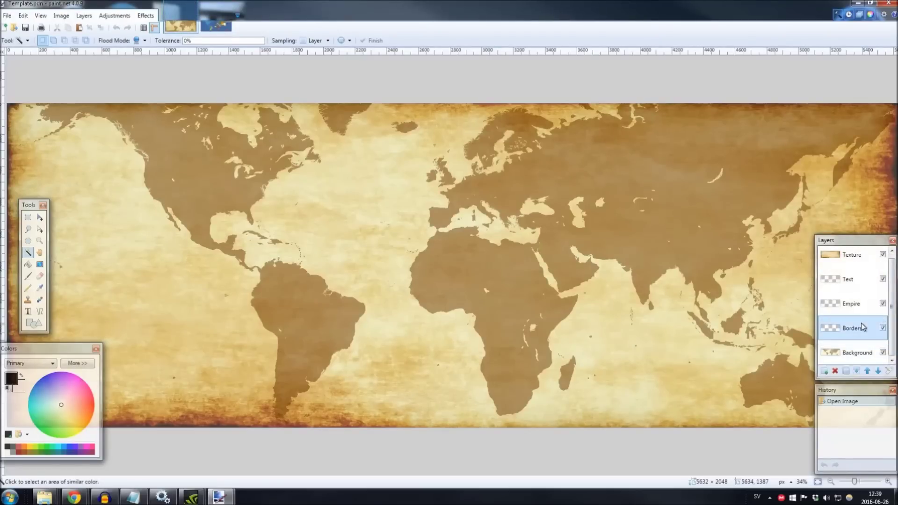
left_click(23, 15)
left_click(39, 82)
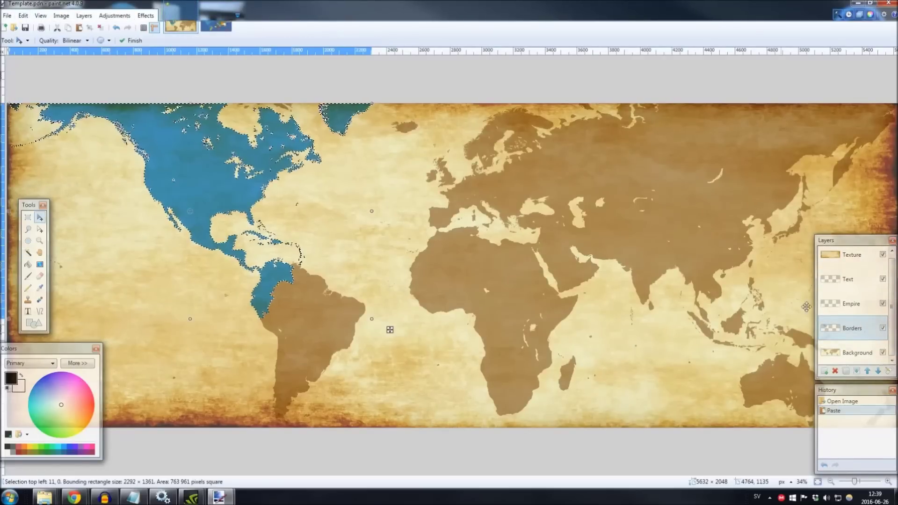
left_click(852, 305)
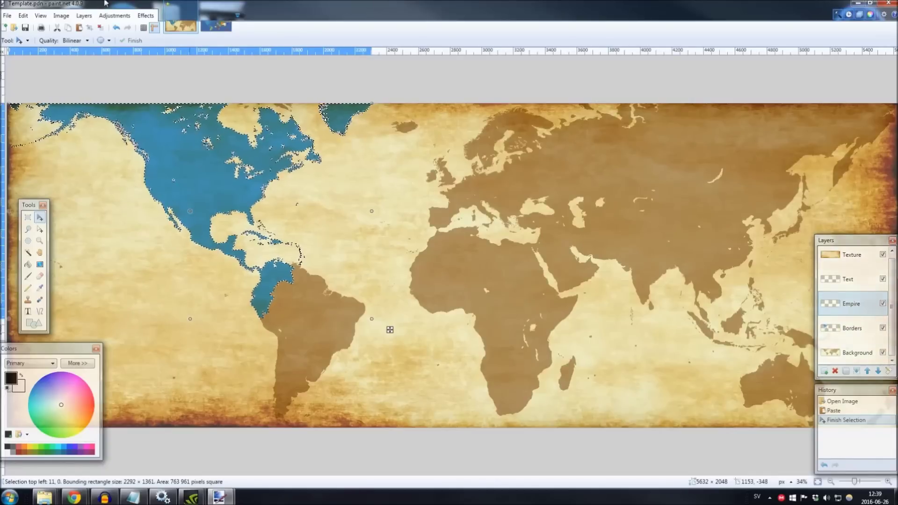
left_click(28, 16)
left_click(42, 82)
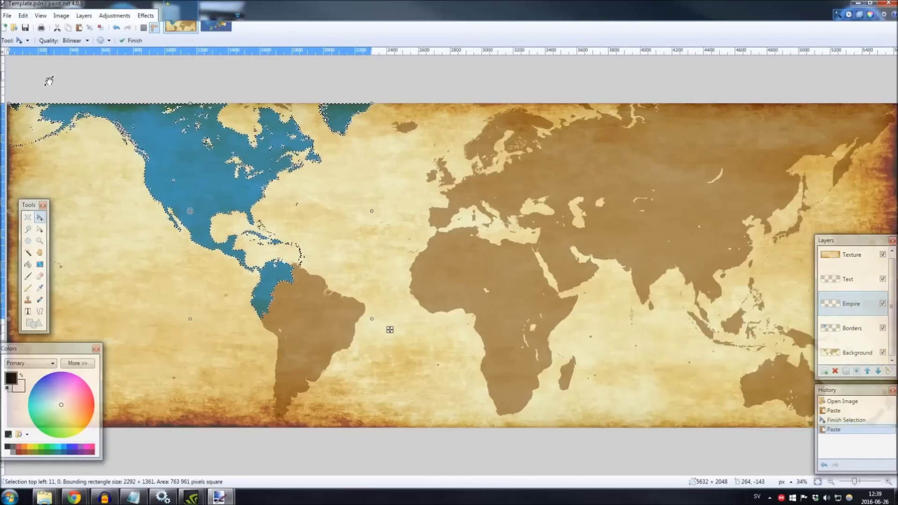
left_click(28, 217)
key("ctrl+d")
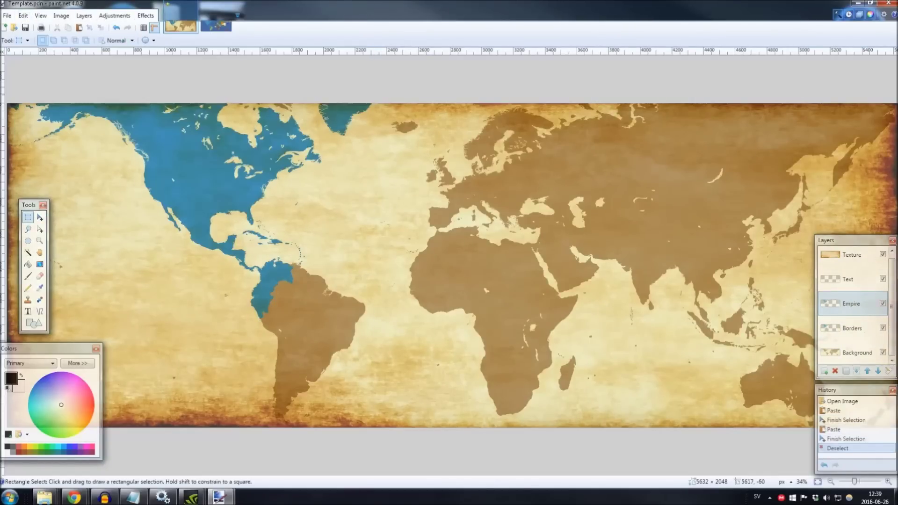
Hide the Empire layer, select the Borders layer, and preview then cancel Object Edge.
left_click(882, 304)
left_click(862, 331)
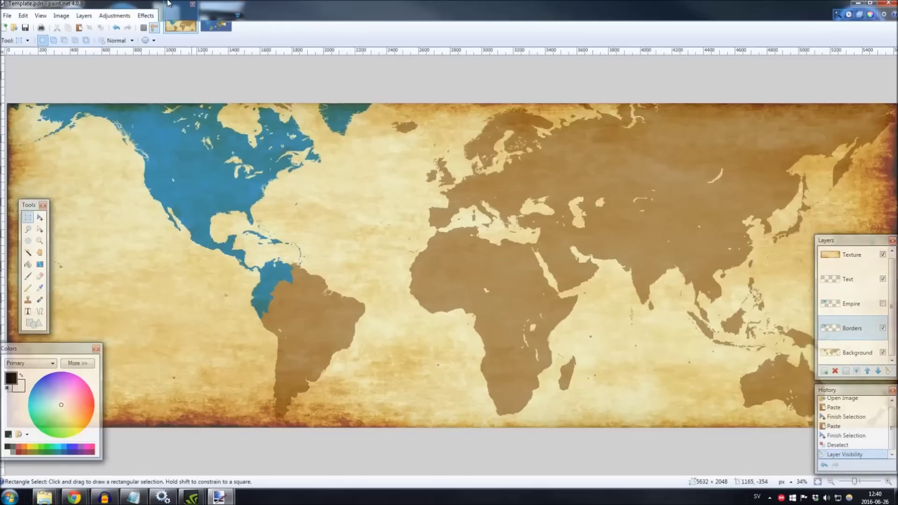
left_click(154, 18)
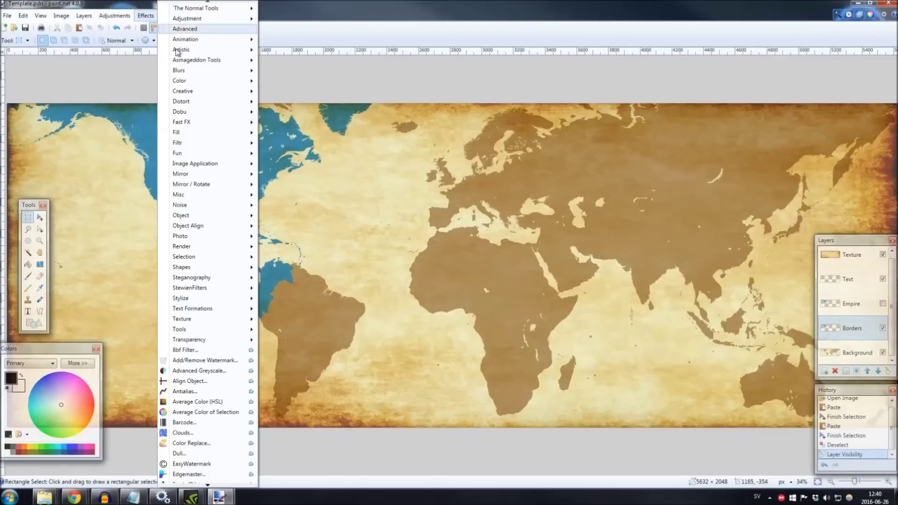
mouse_move(251, 216)
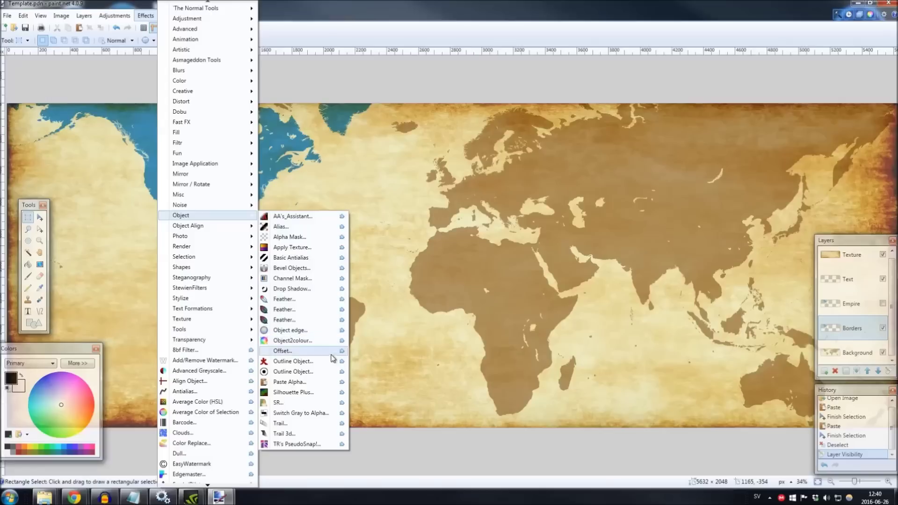
left_click(329, 330)
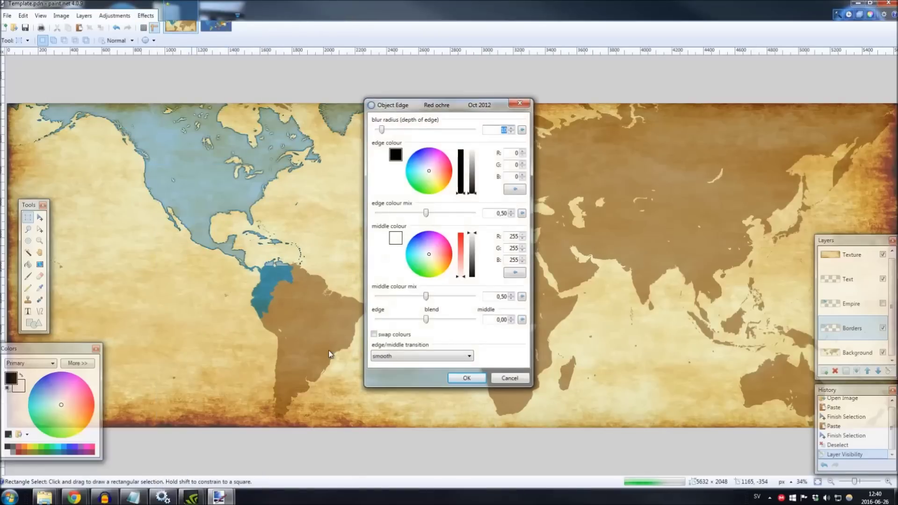
left_click(519, 103)
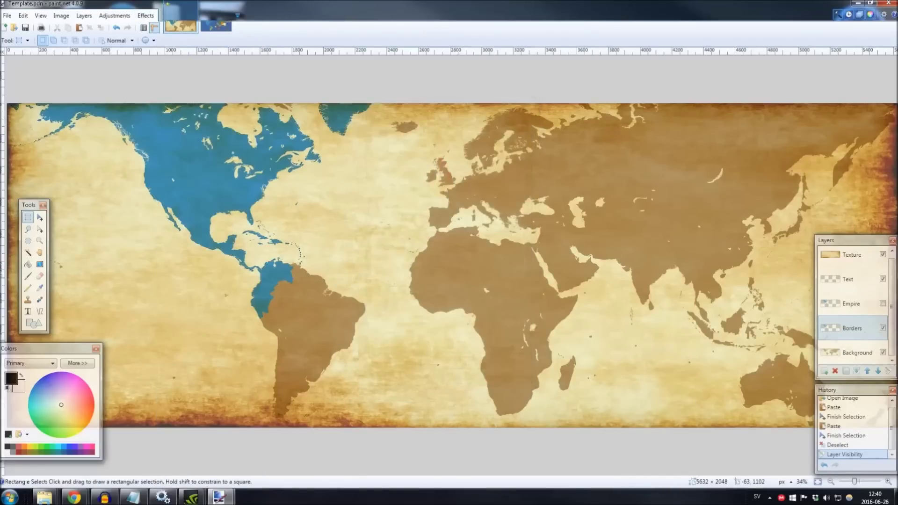
Sample the USA blue as both the primary and secondary colour.
left_click(43, 290)
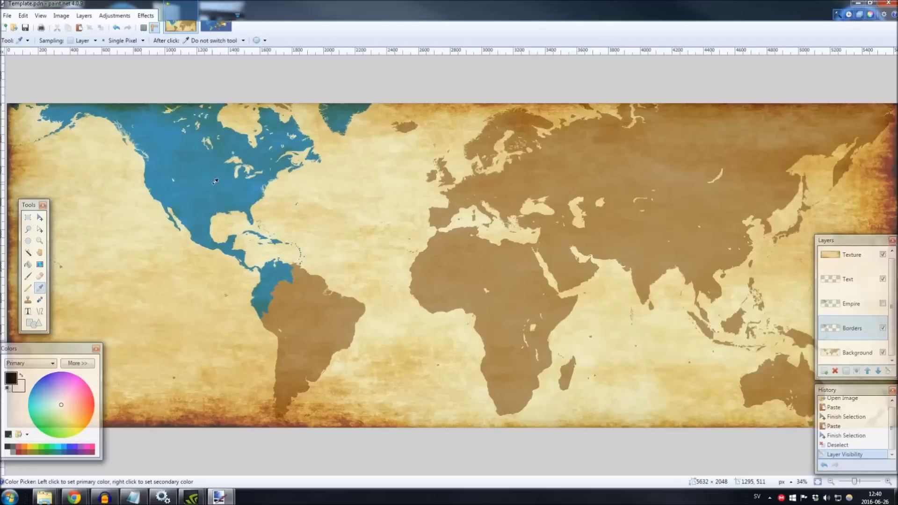
left_click(213, 183)
right_click(213, 183)
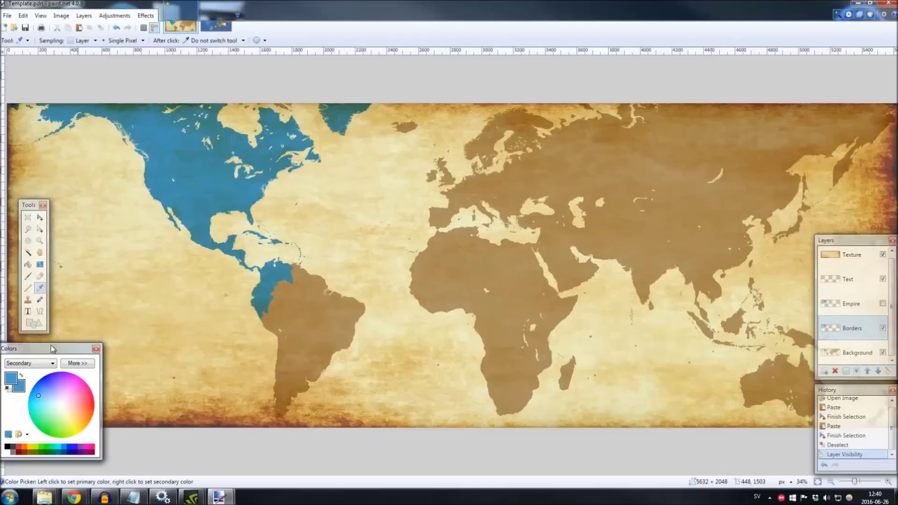
left_click(145, 16)
Apply Object Edge to Borders with a darker edge colour, blend -0.94 and blur radius 5.
mouse_move(210, 215)
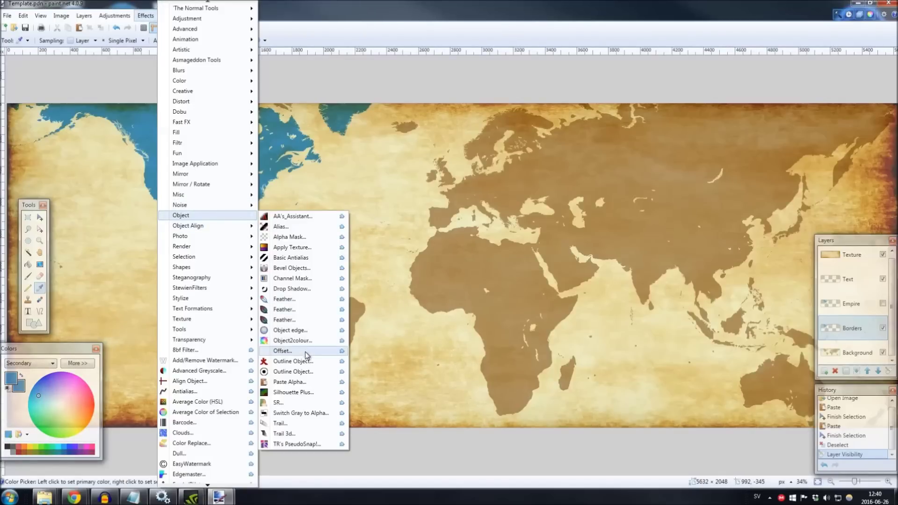
left_click(310, 331)
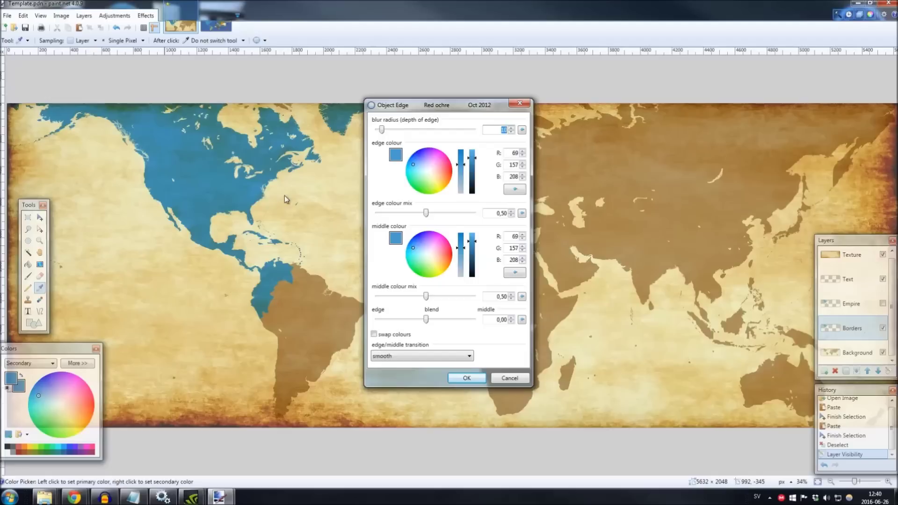
left_click_drag(474, 160, 475, 176)
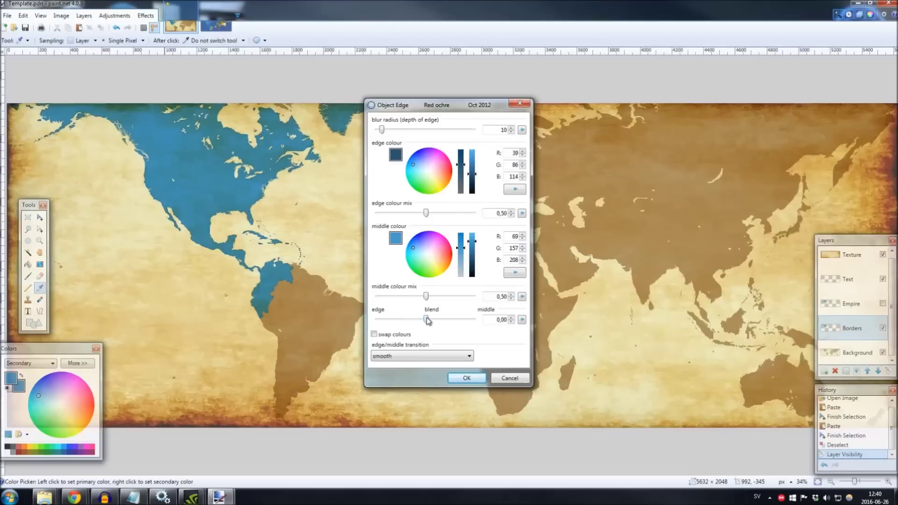
left_click_drag(426, 320, 381, 321)
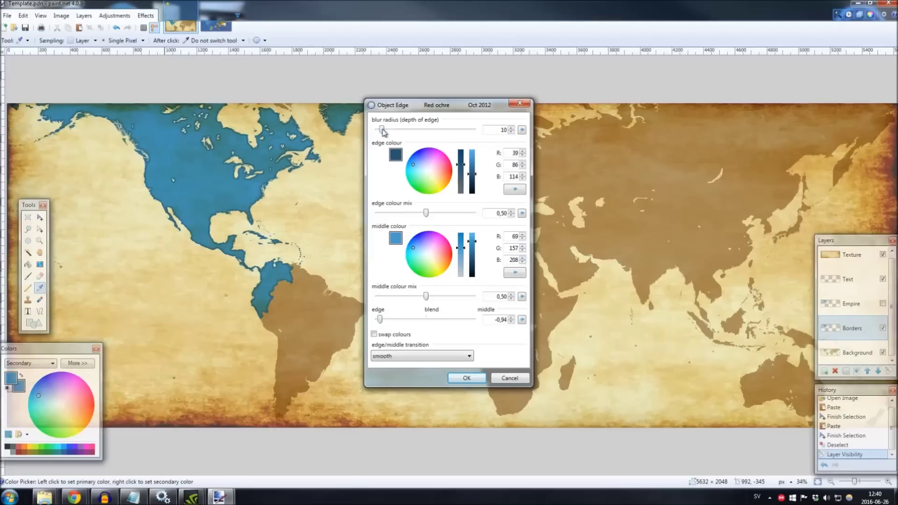
left_click_drag(382, 130, 381, 130)
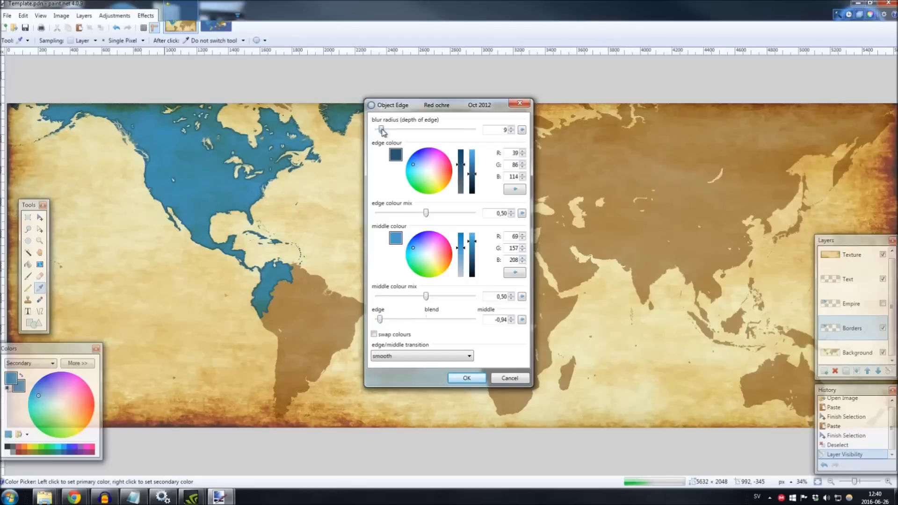
left_click(511, 132)
left_click(512, 132)
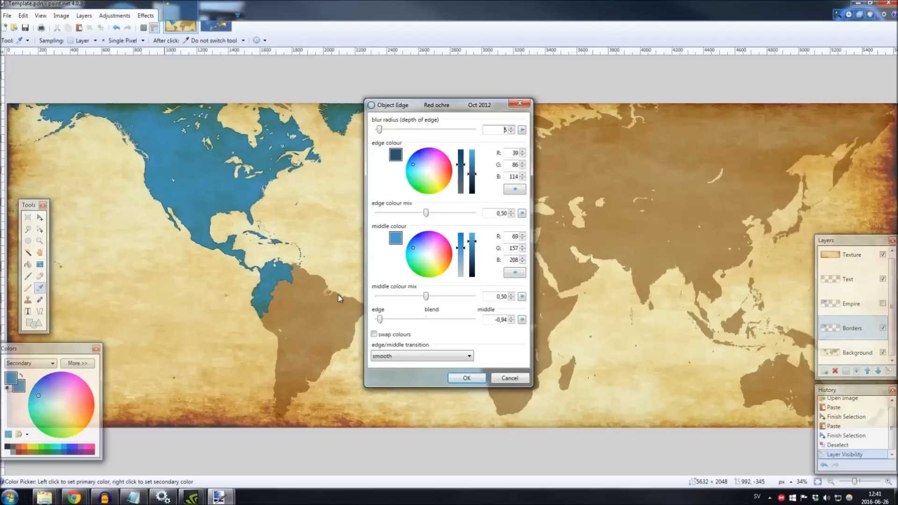
left_click(465, 377)
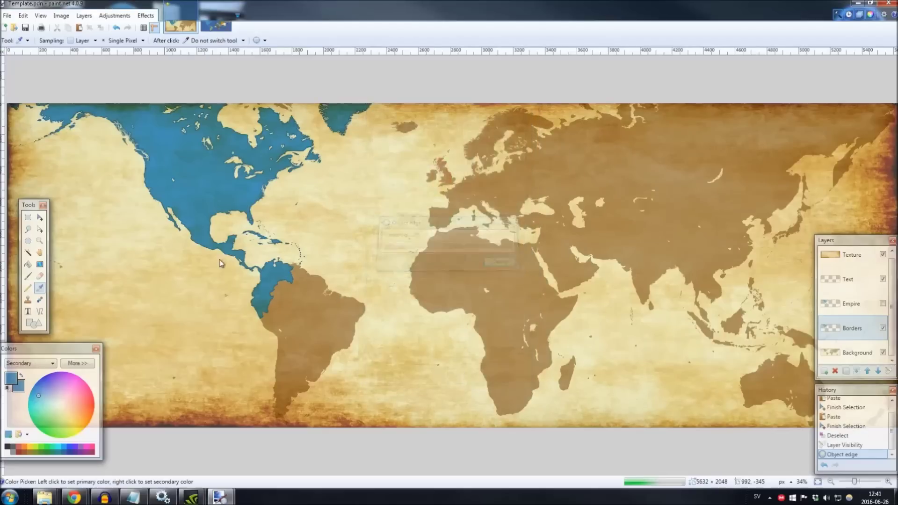
Zoom in to inspect the new edge along North America and the Caribbean, then zoom out.
left_click(40, 240)
left_click(468, 229)
left_click(470, 229)
left_click(495, 221)
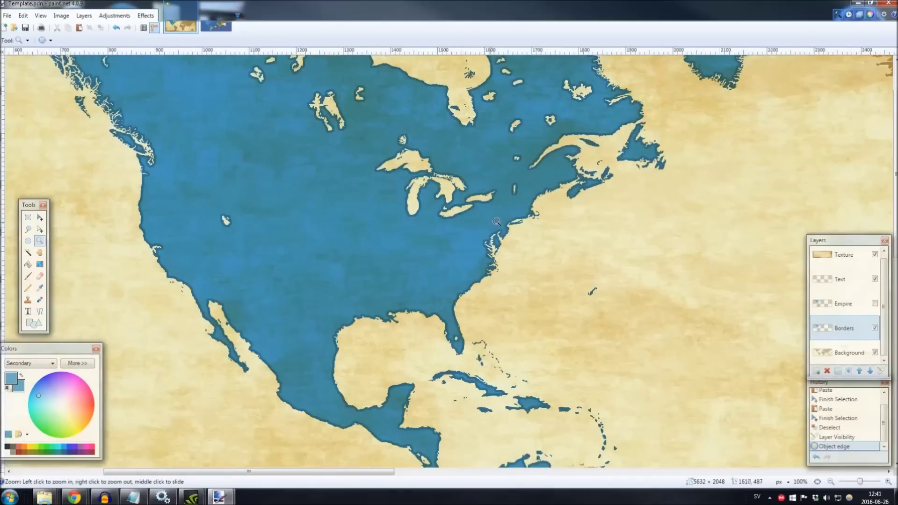
left_click(497, 237)
scroll(431, 265, "up", 2)
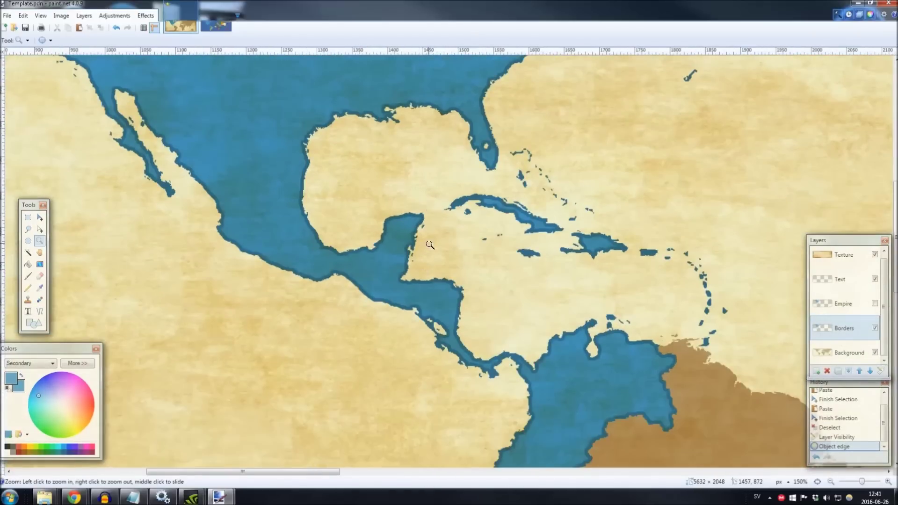
right_click(429, 244)
scroll(430, 245, "up", 5)
right_click(429, 243)
right_click(429, 243)
right_click(429, 243)
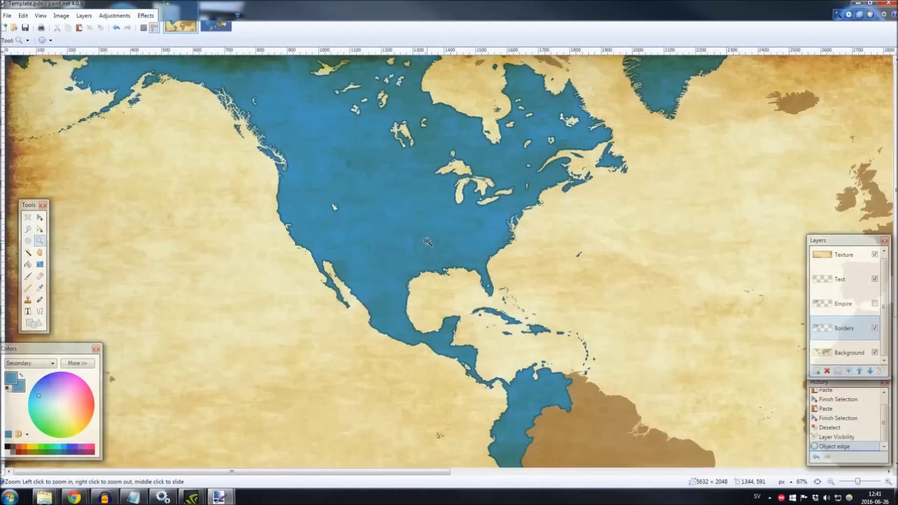
right_click(429, 242)
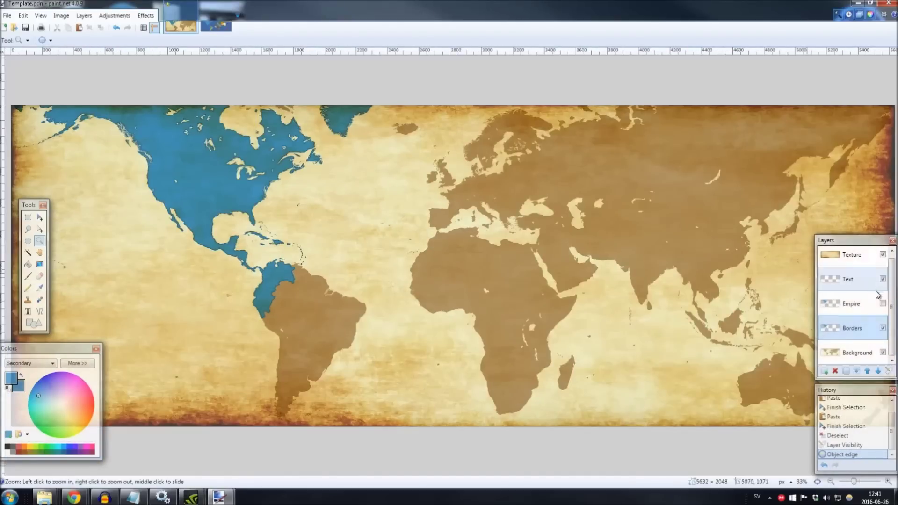
Make the Empire layer visible again and select it for editing.
left_click(883, 304)
left_click(861, 307)
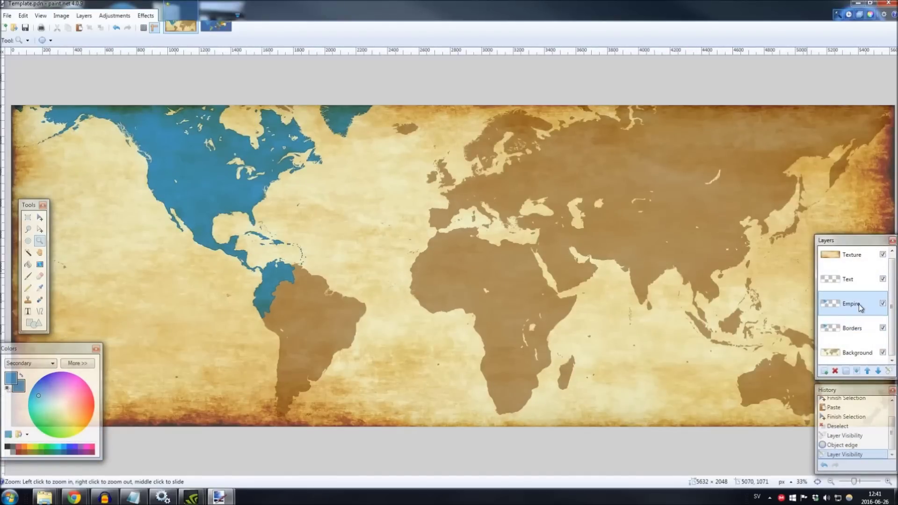
left_click(283, 208)
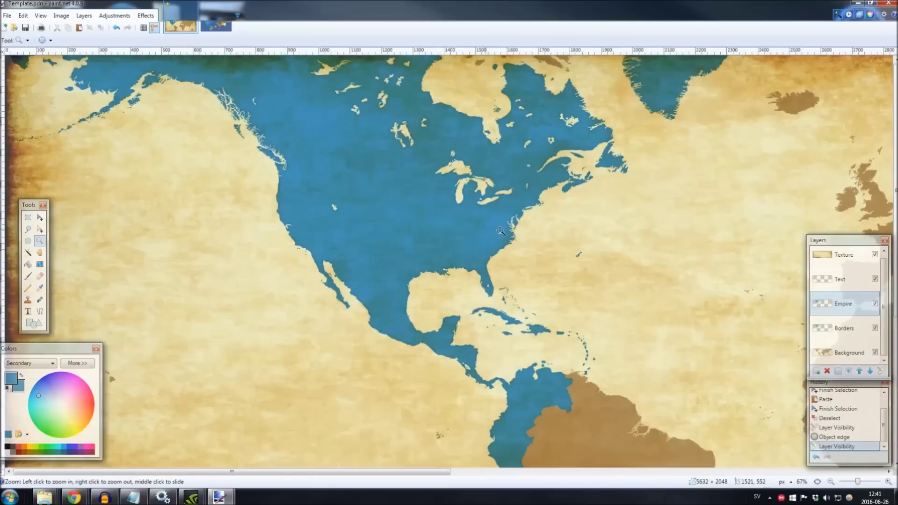
left_click(535, 232)
scroll(531, 265, "down", 3)
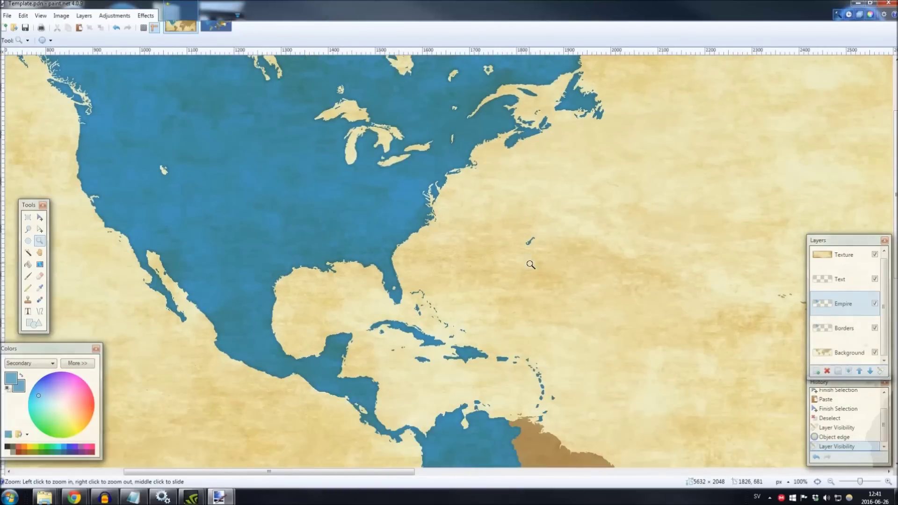
double_click(844, 303)
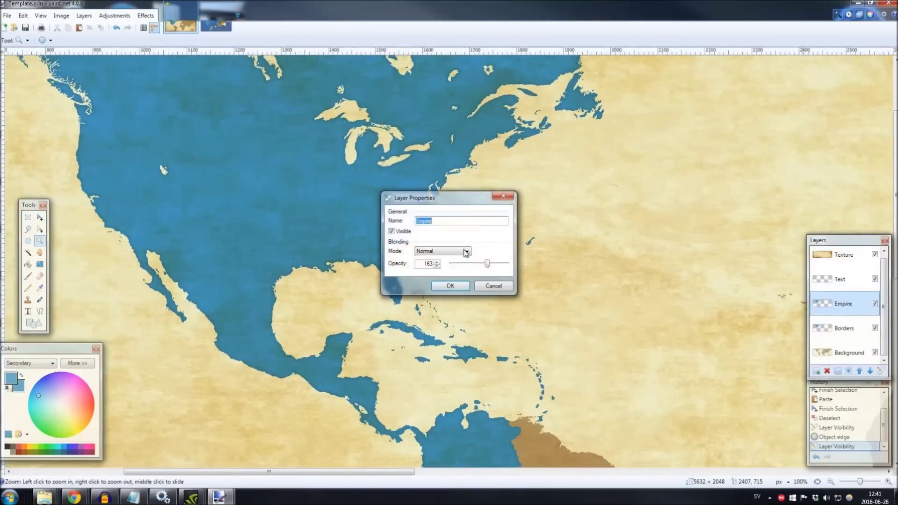
left_click(499, 284)
right_click(496, 176)
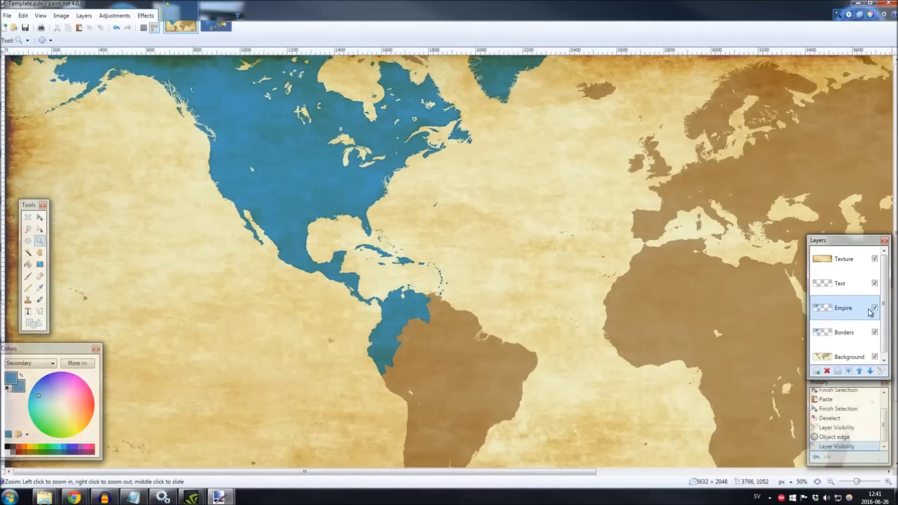
left_click(155, 17)
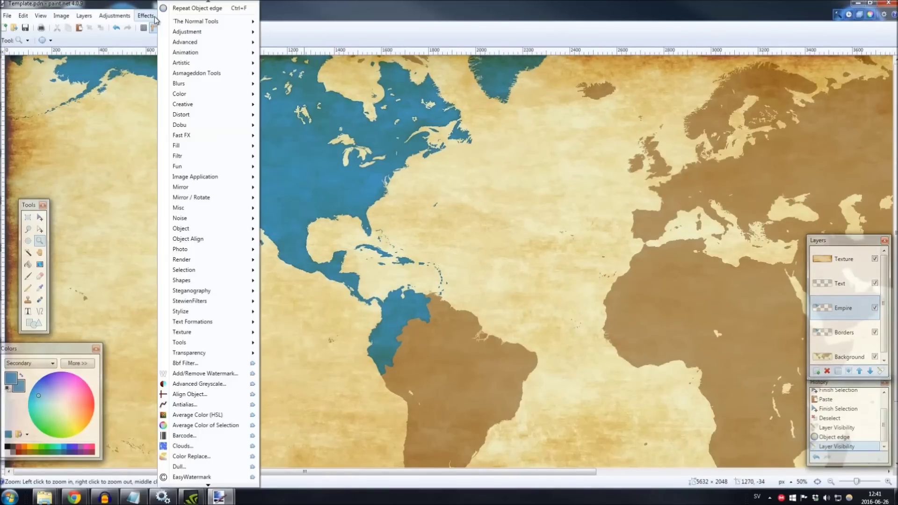
Apply Object Edge to Empire: white middle, edge colour 69,157,208, blend -0.15, blur radius 155.
mouse_move(254, 208)
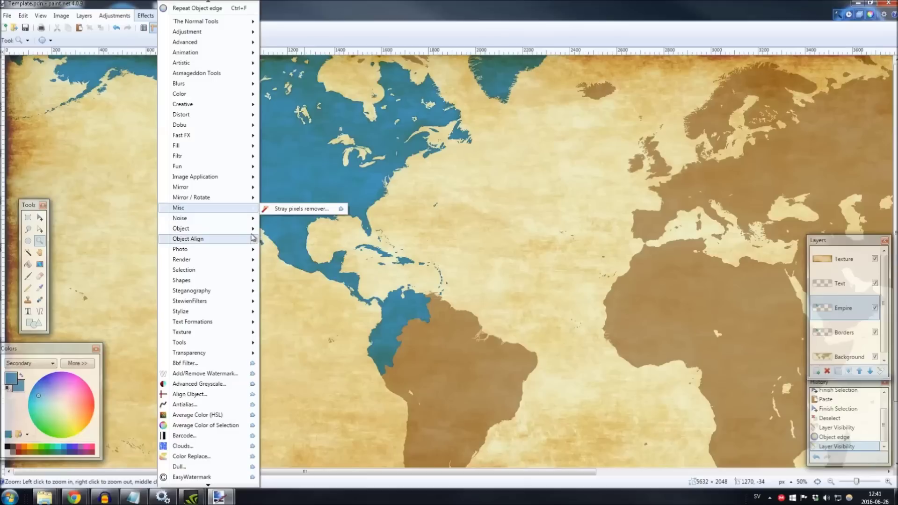
mouse_move(252, 229)
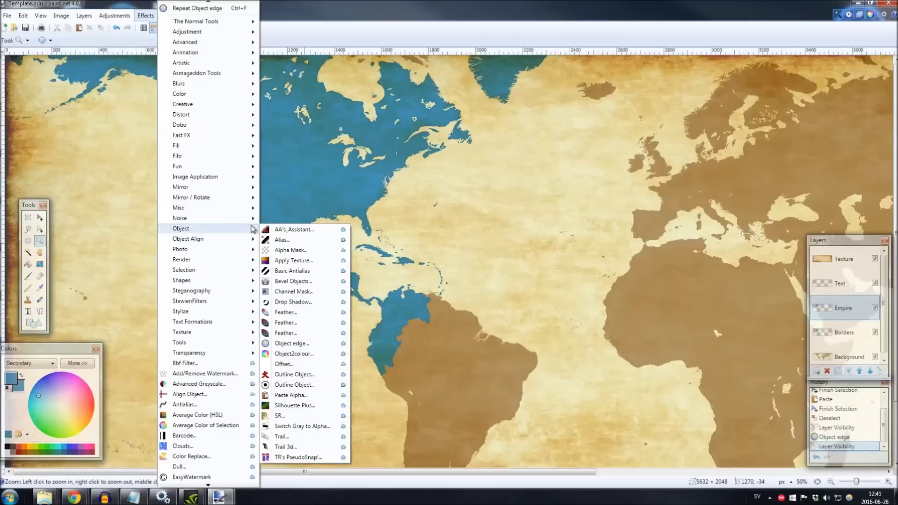
left_click(315, 346)
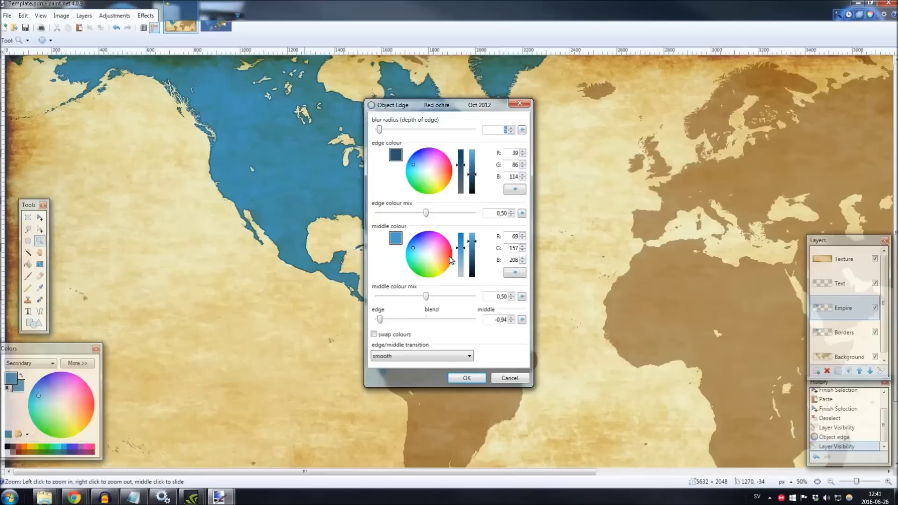
left_click_drag(461, 255, 474, 229)
left_click(513, 190)
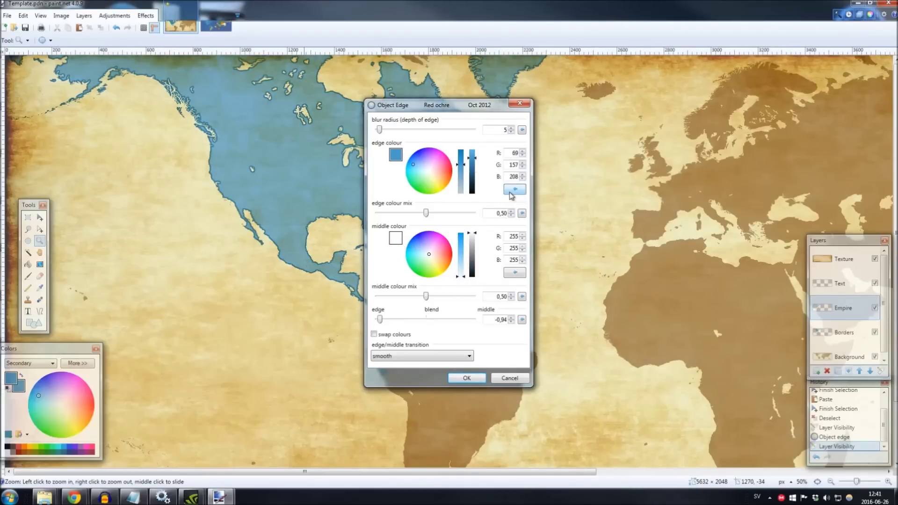
left_click_drag(446, 108, 580, 106)
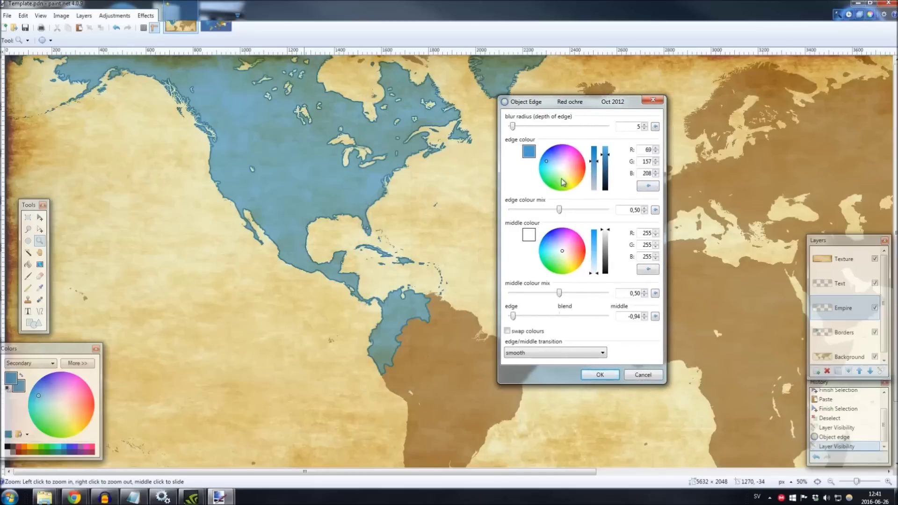
left_click_drag(515, 316, 553, 317)
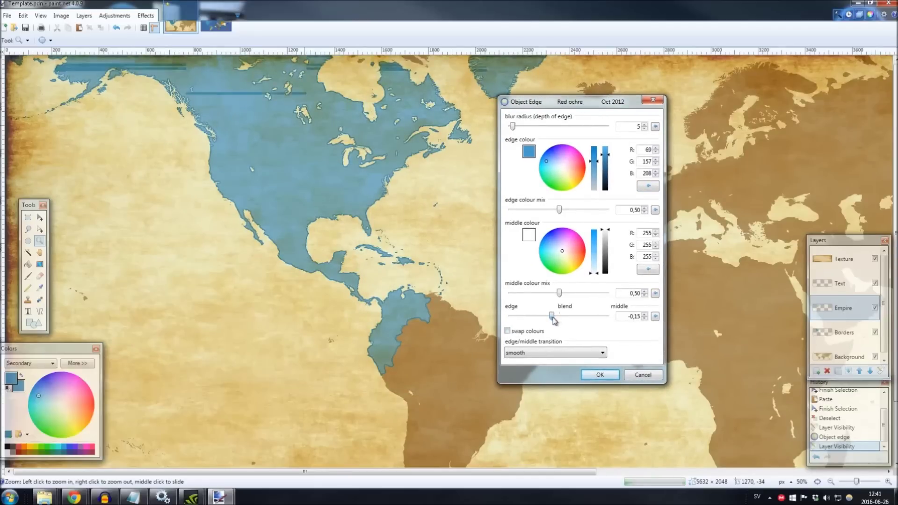
left_click_drag(512, 127, 572, 126)
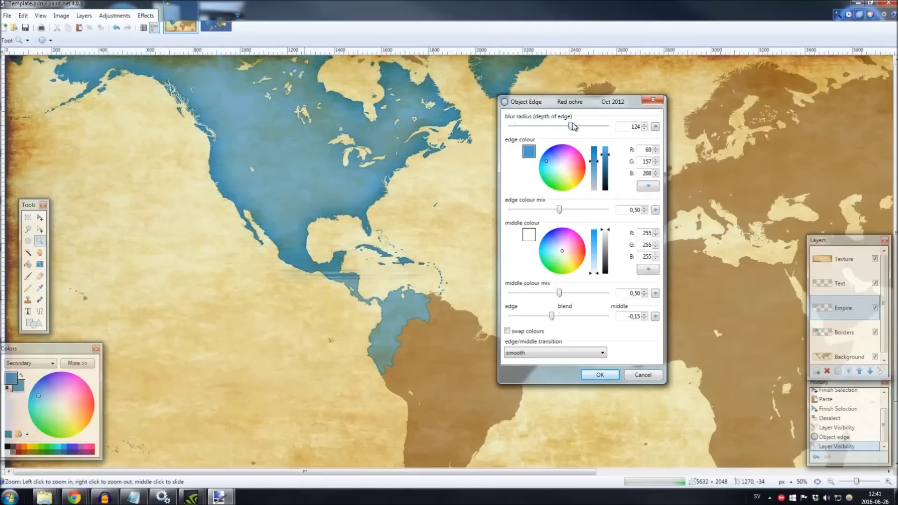
left_click_drag(573, 126, 586, 127)
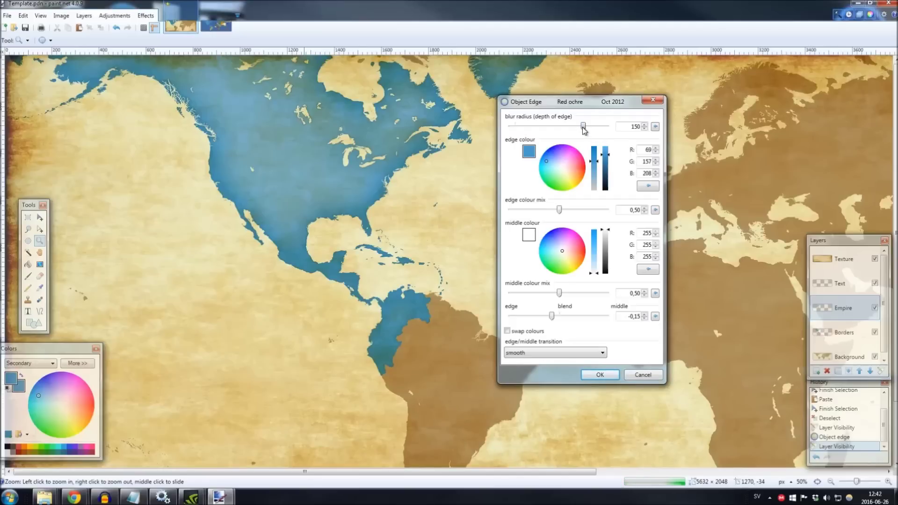
left_click_drag(583, 127, 585, 127)
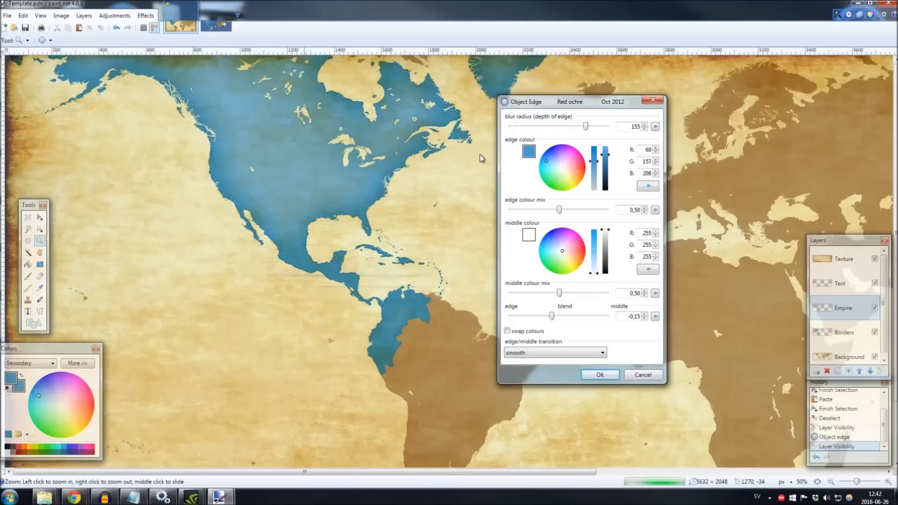
left_click(610, 376)
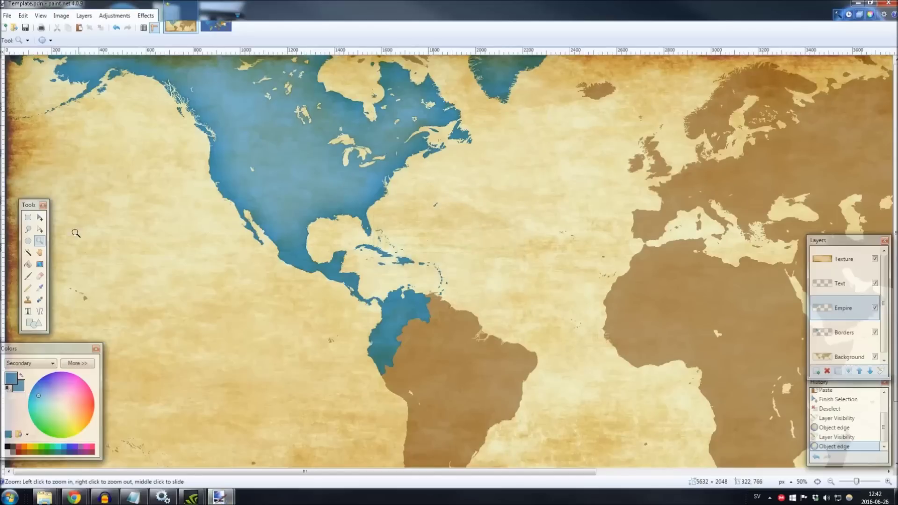
Compare the map with Empire hidden and shown, then select the Text layer and zoom out.
right_click(118, 227)
right_click(118, 227)
left_click(119, 227)
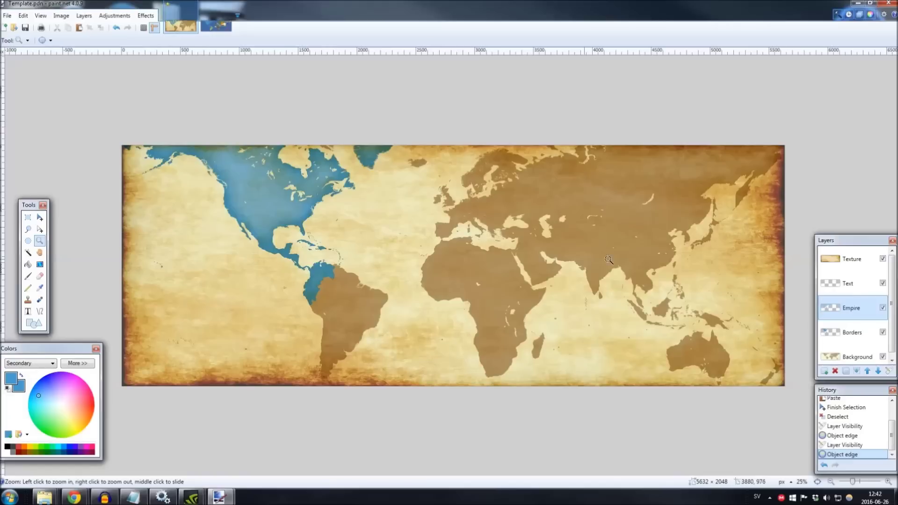
left_click(883, 308)
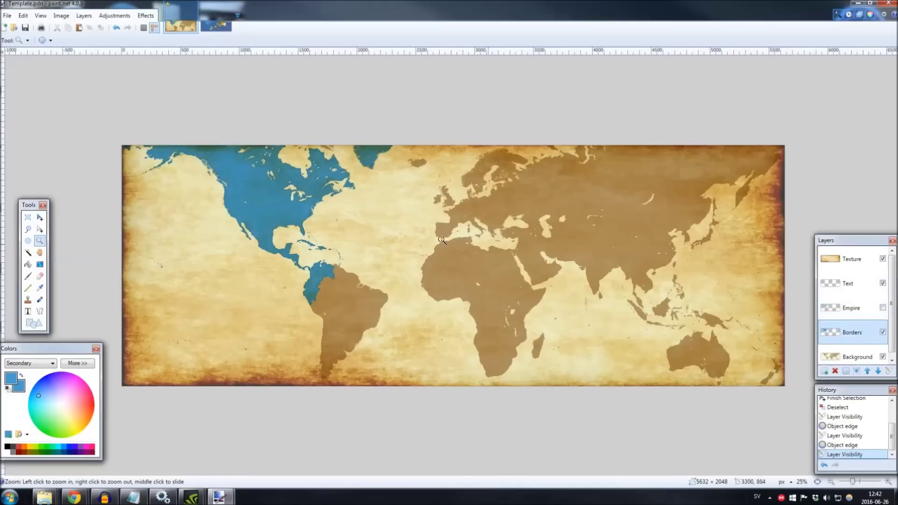
left_click(872, 309)
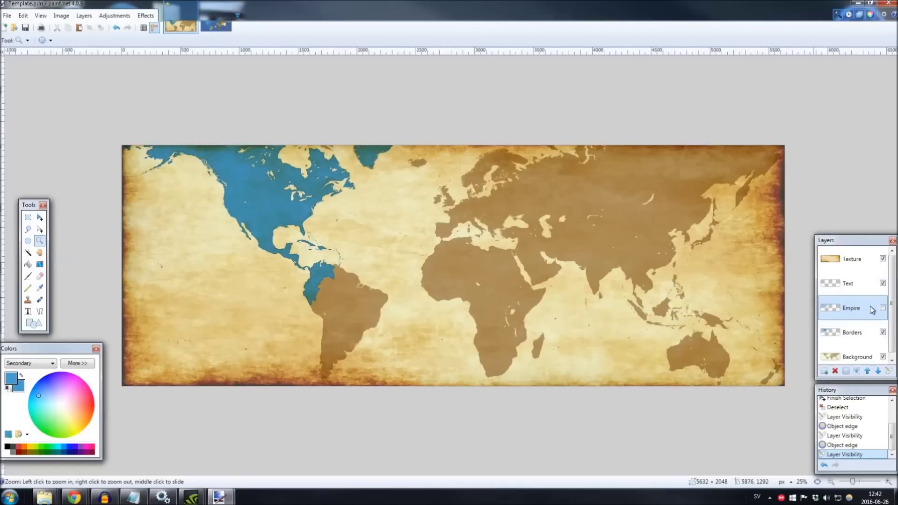
left_click(883, 307)
left_click(387, 208)
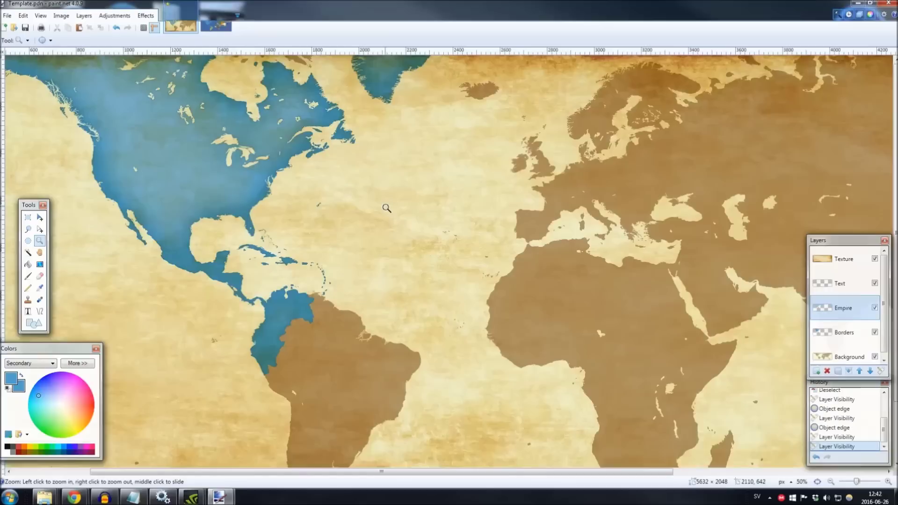
scroll(255, 193, "left", 3)
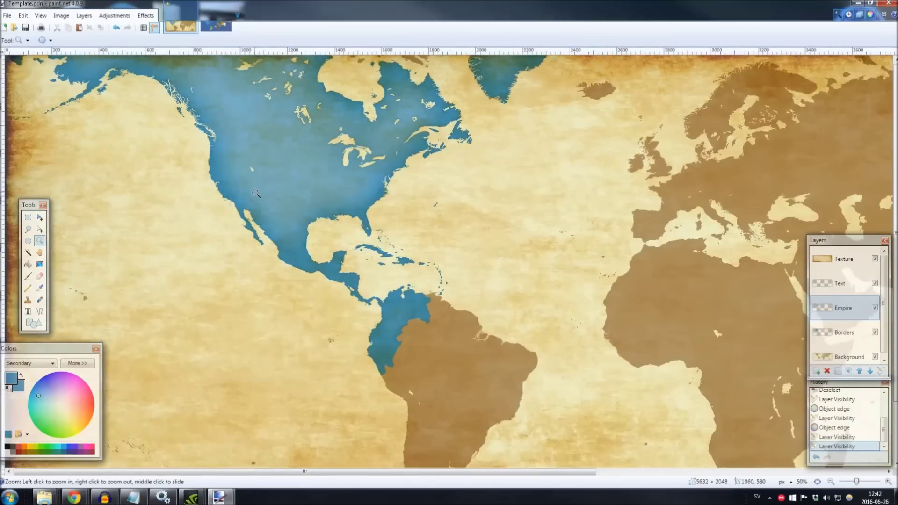
left_click(847, 283)
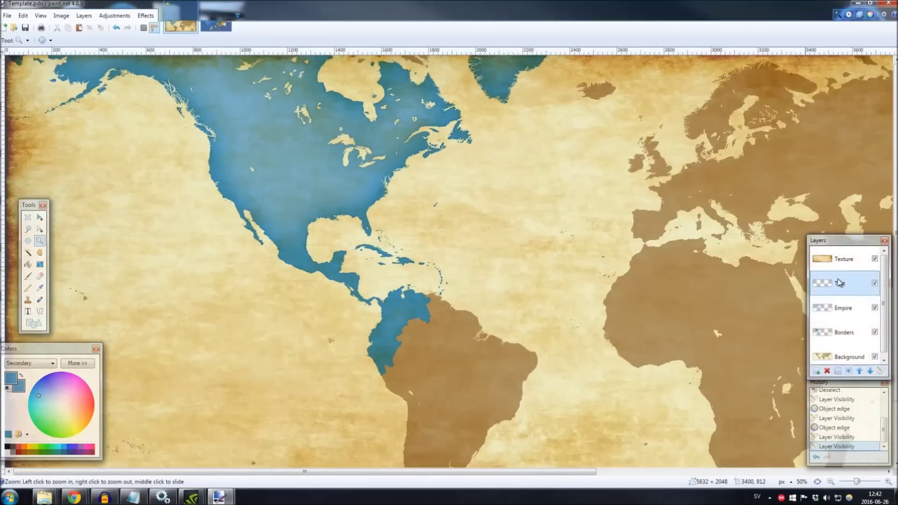
right_click(490, 195)
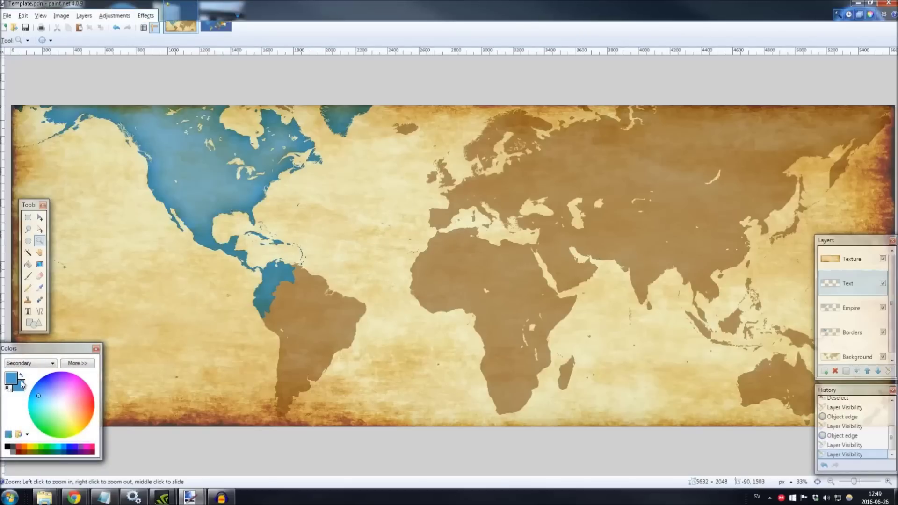
Make white the primary colour and open the Circle Text effect.
right_click(7, 452)
left_click(21, 375)
left_click(15, 379)
left_click(144, 16)
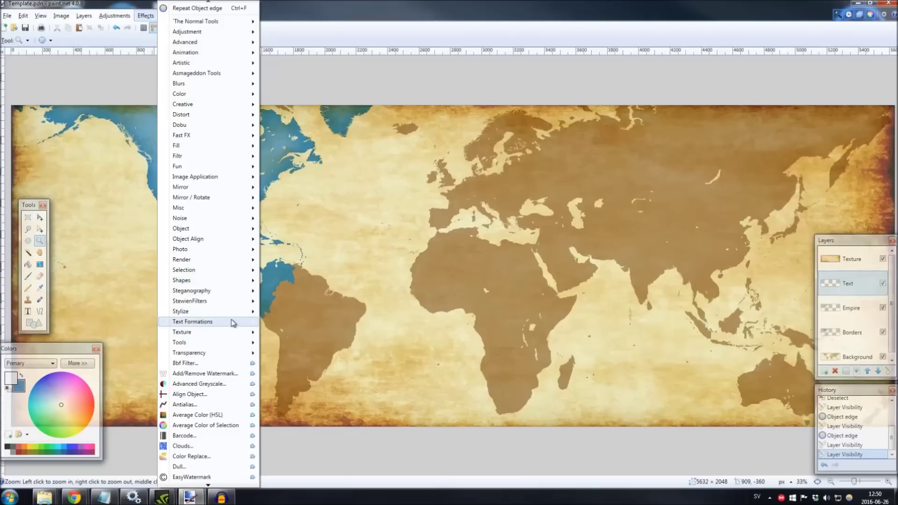
mouse_move(234, 323)
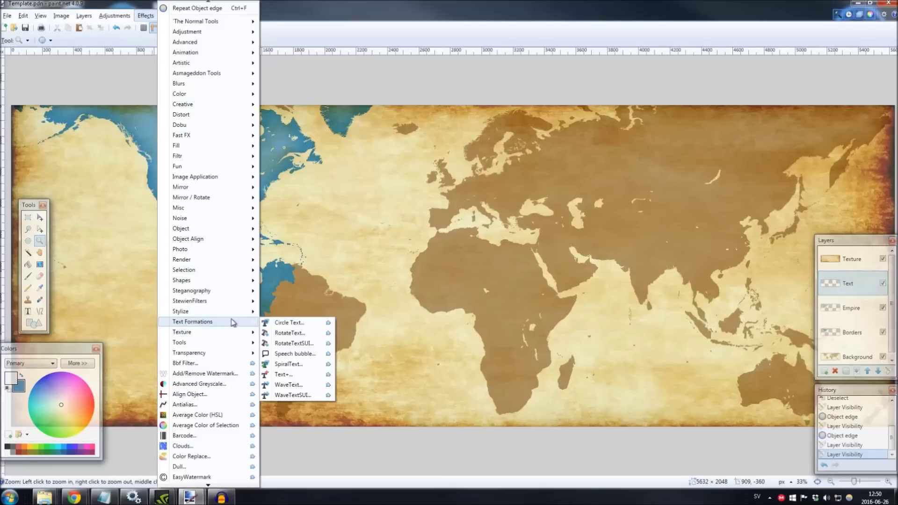
left_click(302, 322)
left_click_drag(419, 98, 661, 132)
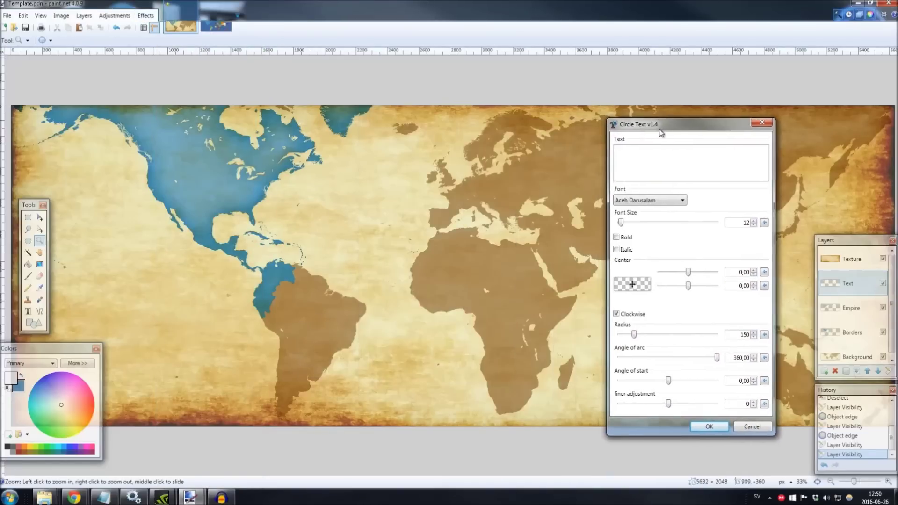
Choose the Impact font and enter the text 'United States of America'.
left_click(651, 200)
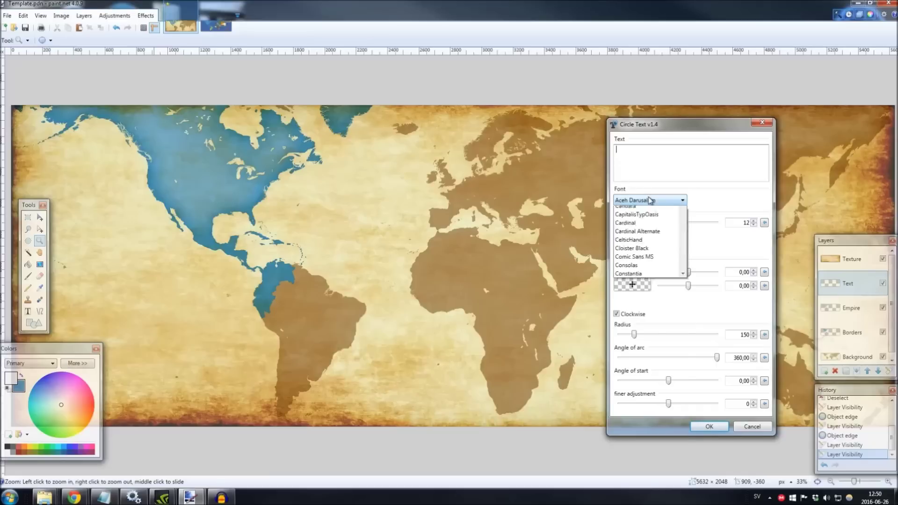
scroll(650, 236, "down", 20)
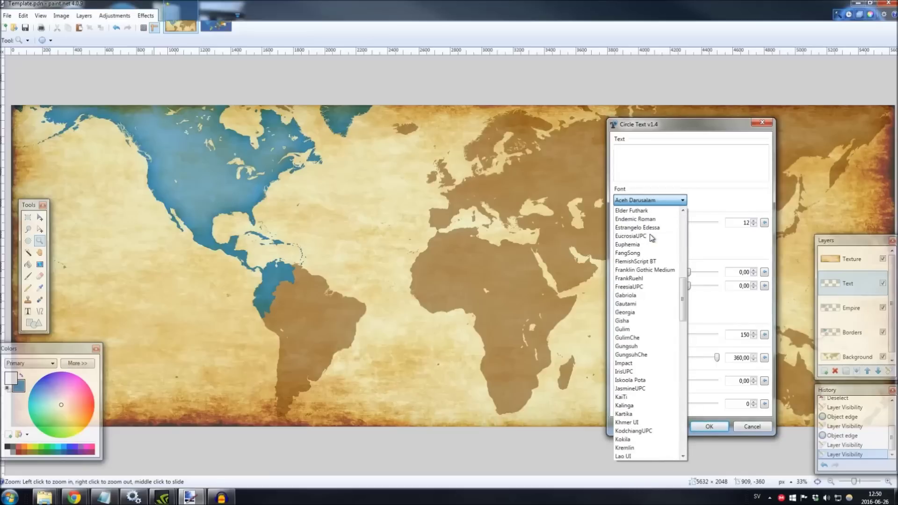
scroll(652, 237, "down", 1)
scroll(652, 239, "down", 1)
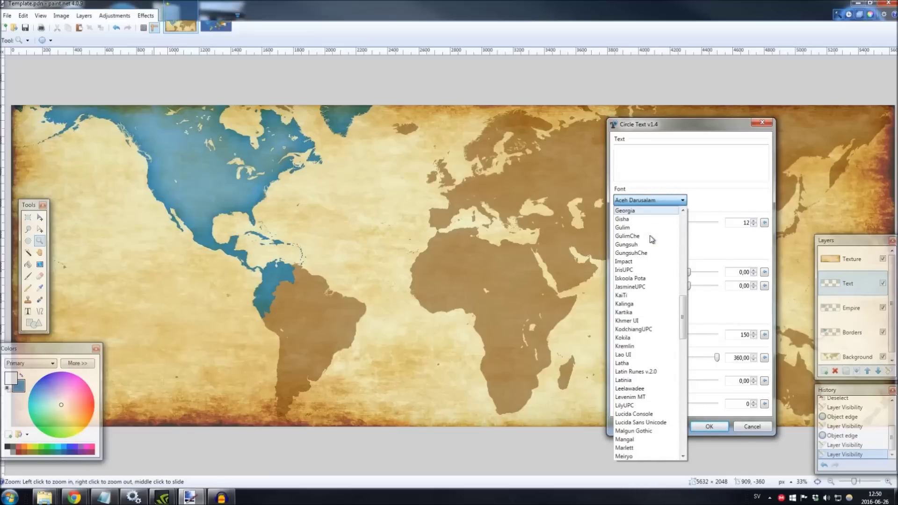
left_click(647, 262)
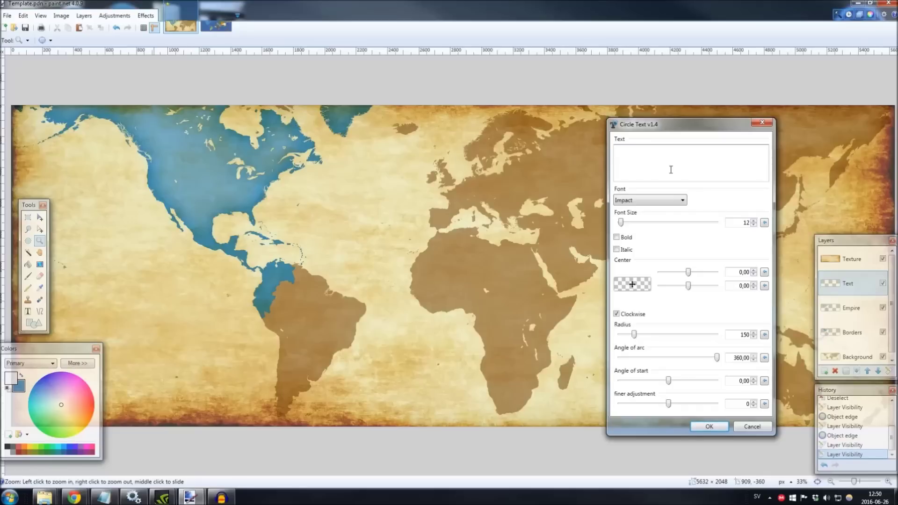
left_click(671, 169)
type("United Sta")
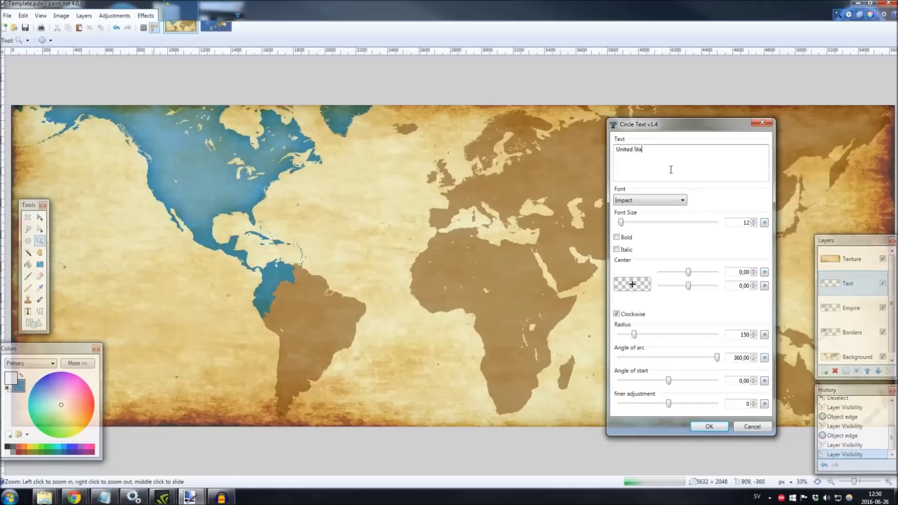
type("tes of Amer")
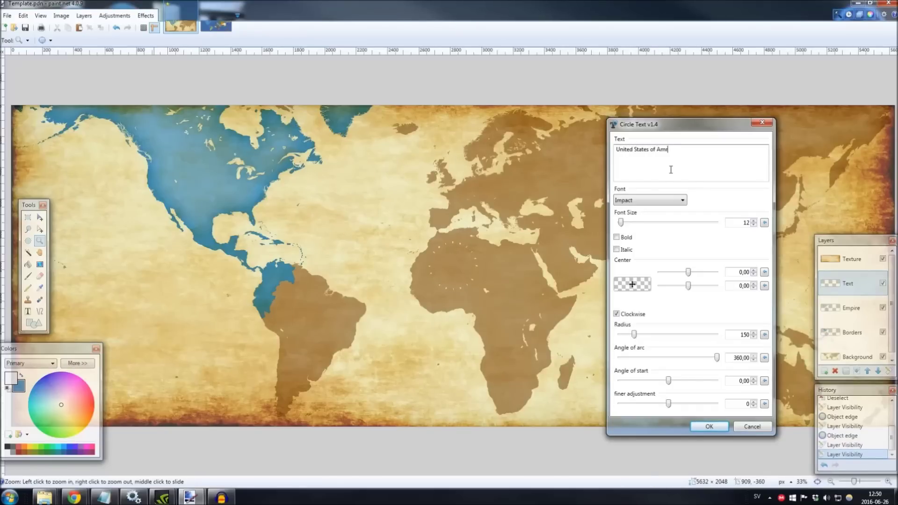
type("ica")
Shorten the text arc to about 93 degrees and untick Clockwise.
left_click_drag(719, 358, 647, 362)
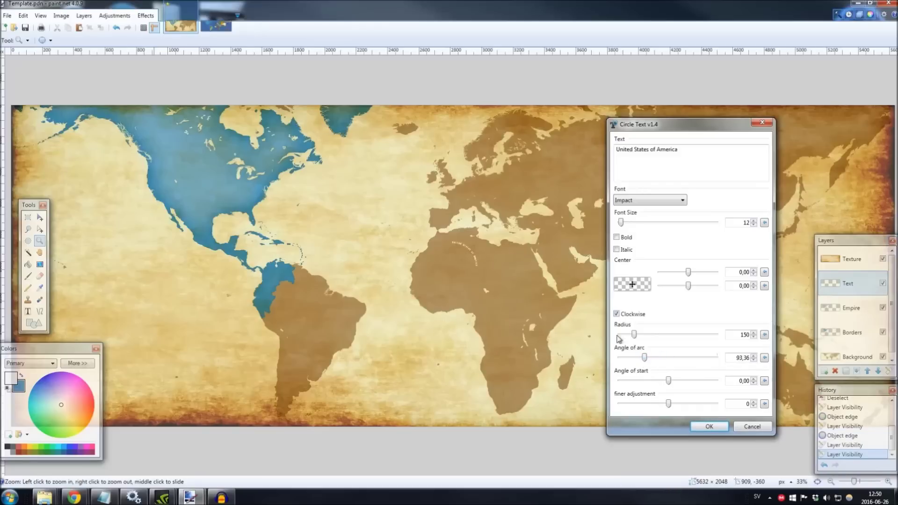
left_click(616, 314)
Enlarge the Circle Text label to radius 442 and font size 35.
left_click_drag(636, 337, 655, 339)
left_click_drag(621, 223, 629, 228)
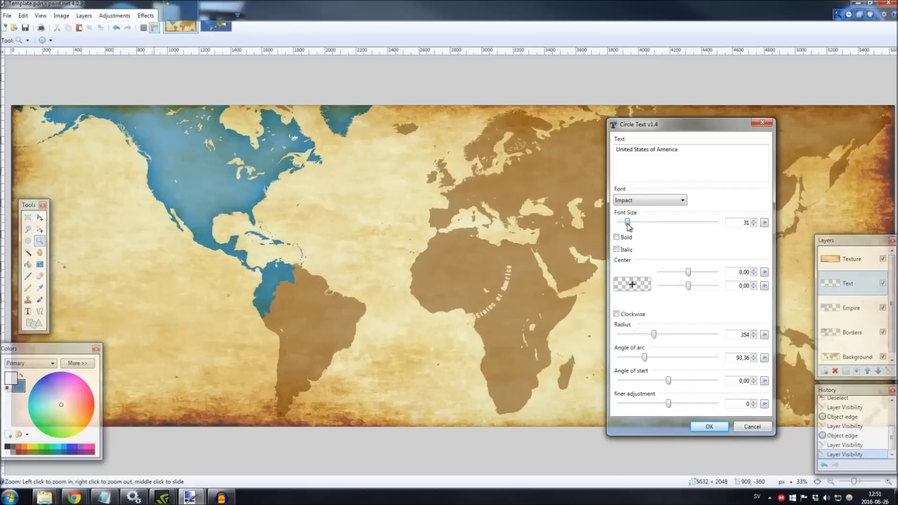
left_click_drag(655, 339, 663, 340)
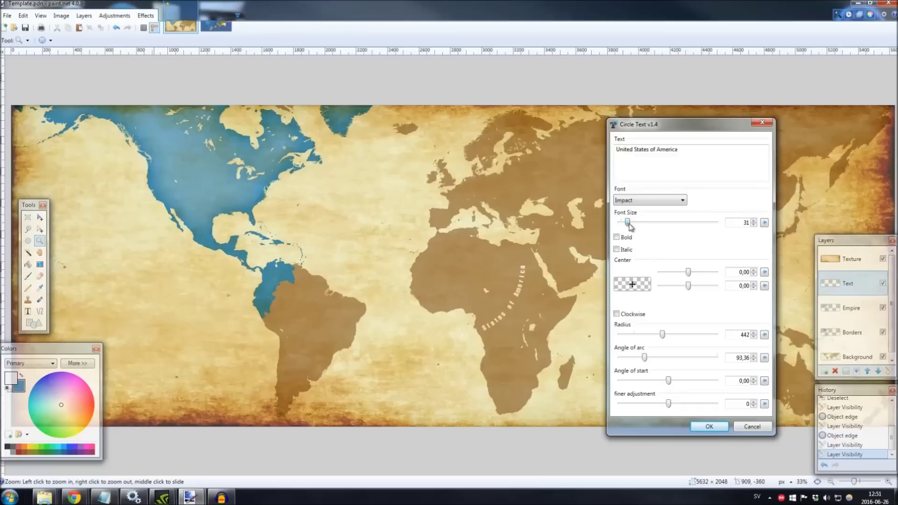
left_click_drag(629, 225, 630, 226)
Set the arc start angle to -85,63, move the centre to -0,49 / -0,82, and shorten the arc to 58.51.
left_click_drag(669, 382, 644, 381)
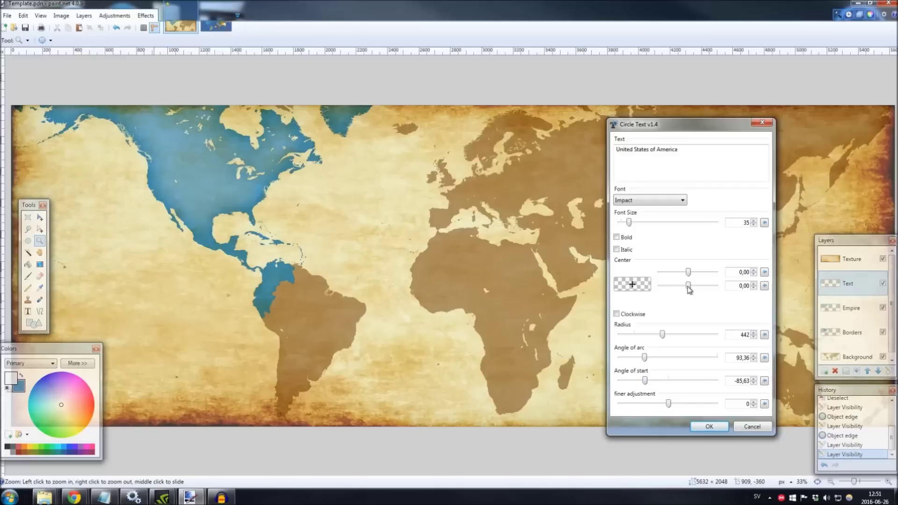
mouse_move(688, 285)
left_mouse_down()
mouse_move(671, 287)
mouse_move(683, 276)
mouse_move(674, 275)
left_mouse_up()
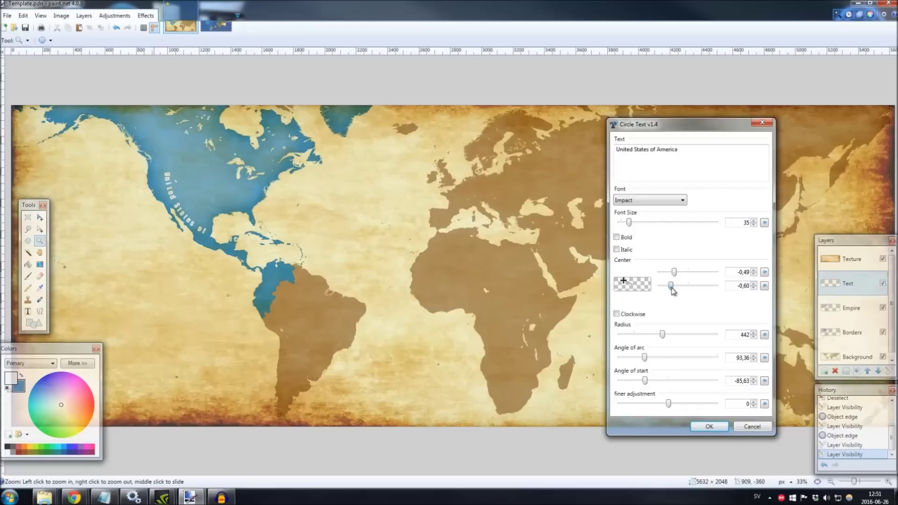
left_click_drag(672, 290, 665, 290)
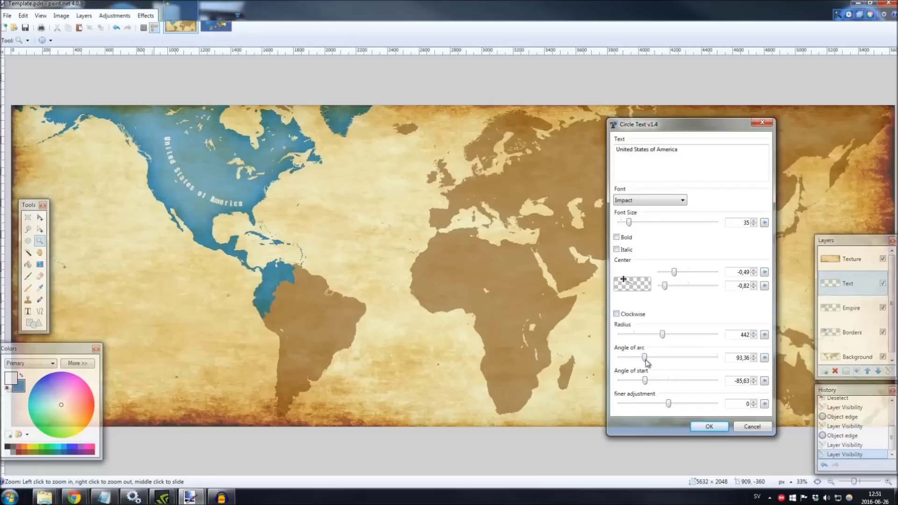
left_click_drag(645, 361, 637, 363)
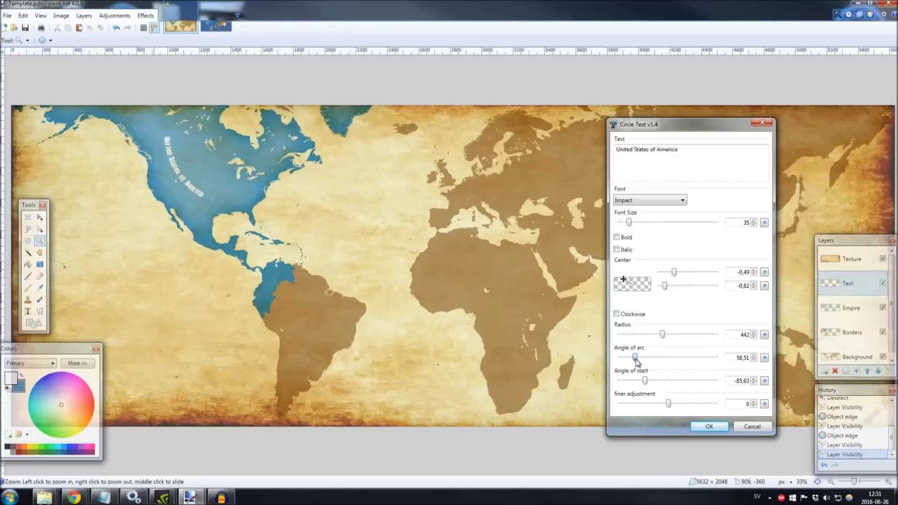
Set the text circle radius to 650, start angle -50,68, and centre lowered to -1,00.
left_click_drag(662, 335, 674, 301)
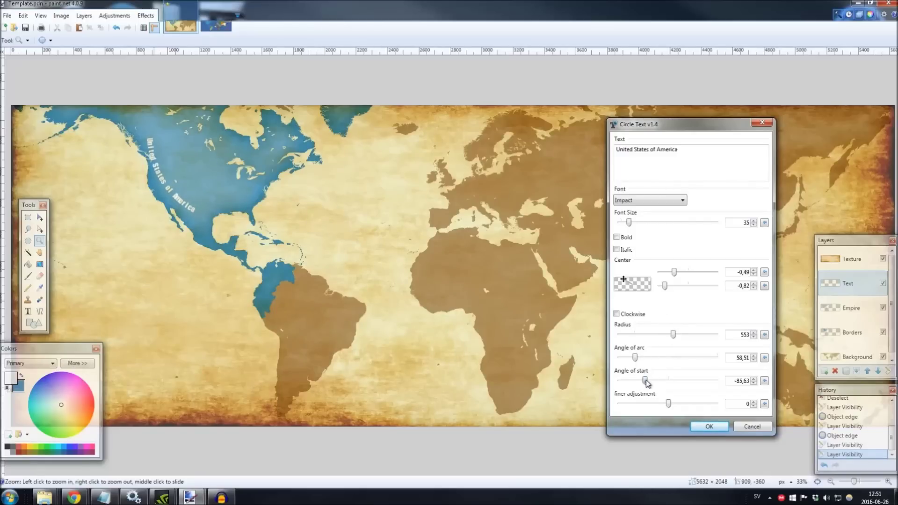
left_click_drag(647, 382, 656, 383)
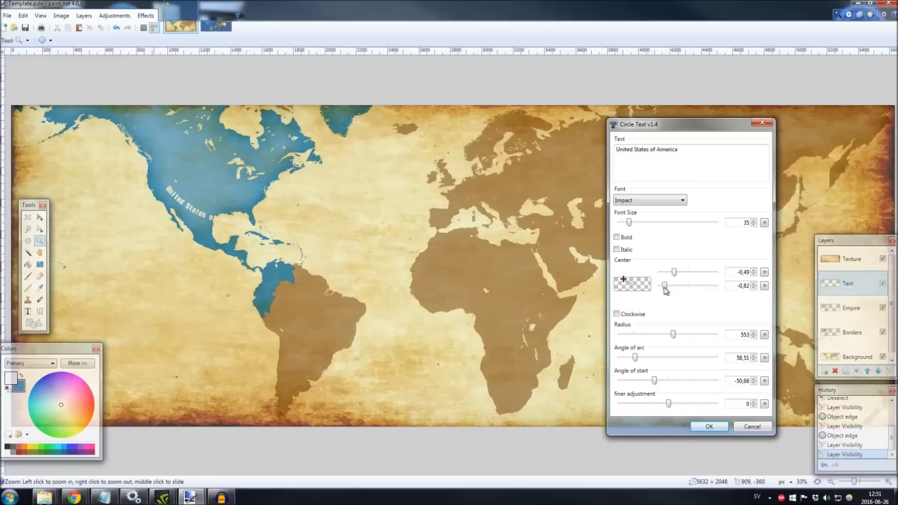
left_click_drag(665, 285, 658, 286)
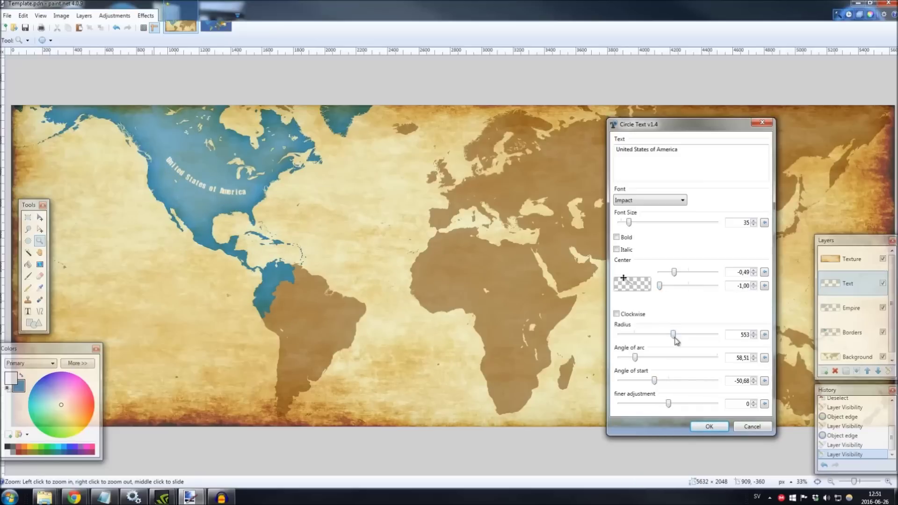
left_click_drag(674, 337, 683, 338)
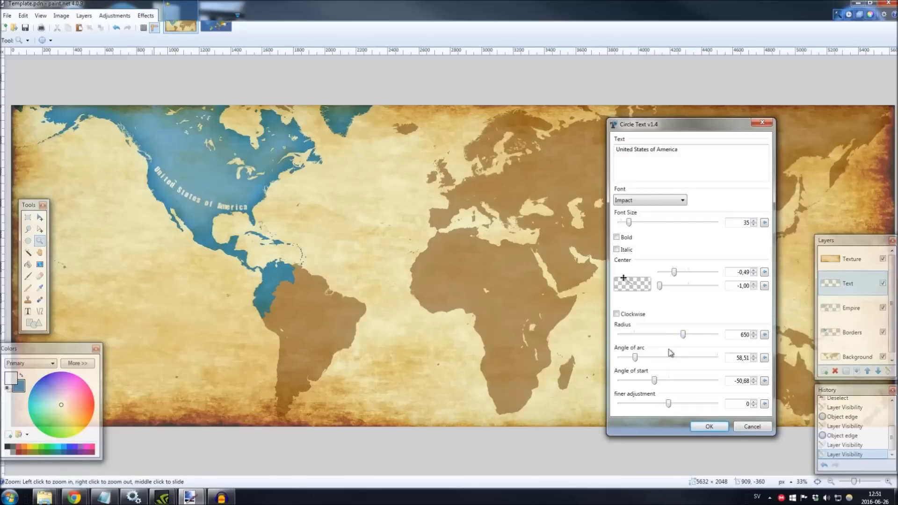
Bring the font size down to 32 and apply the curved label to the map.
left_click(753, 220)
left_click(753, 225)
left_click(754, 225)
left_click(753, 225)
left_click(716, 425)
Zoom in, select the whole Text layer, and nudge the label slightly up and right.
left_click(178, 171)
left_click(178, 171)
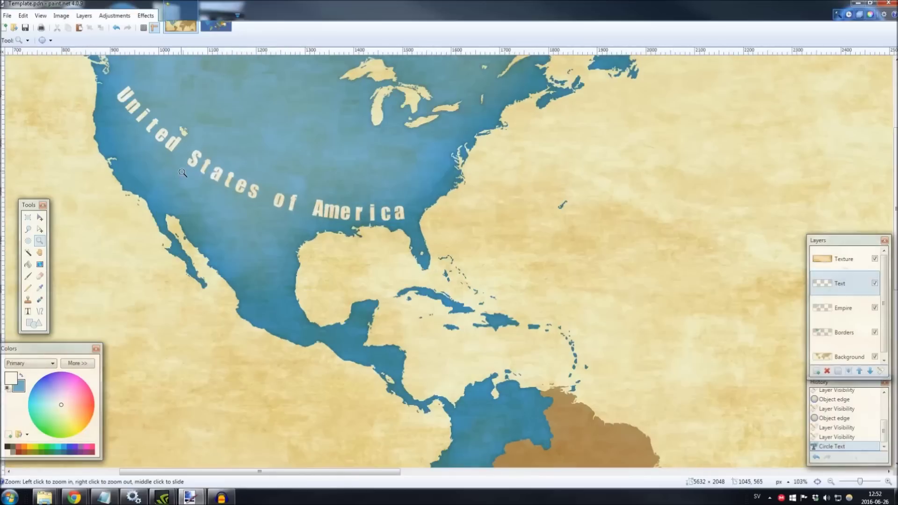
left_click(40, 218)
scroll(290, 256, "up", 1)
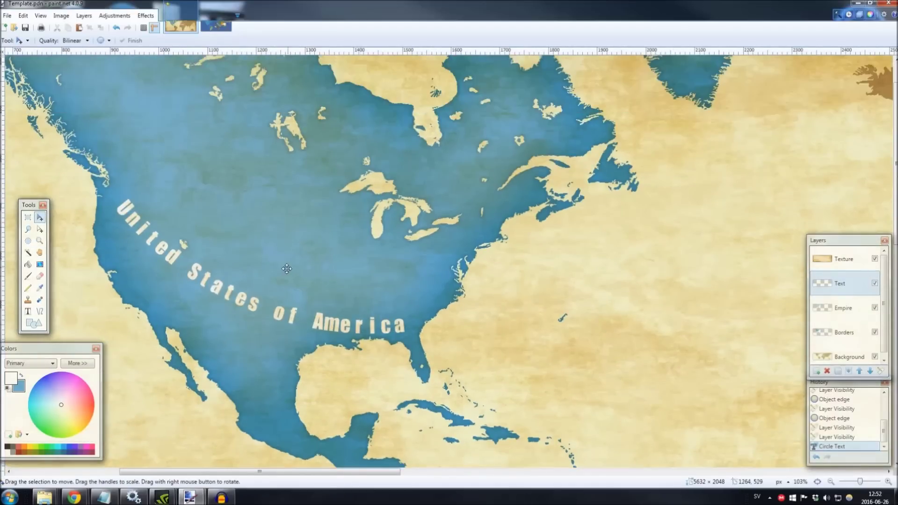
key("ctrl+a")
left_click_drag(285, 269, 290, 239)
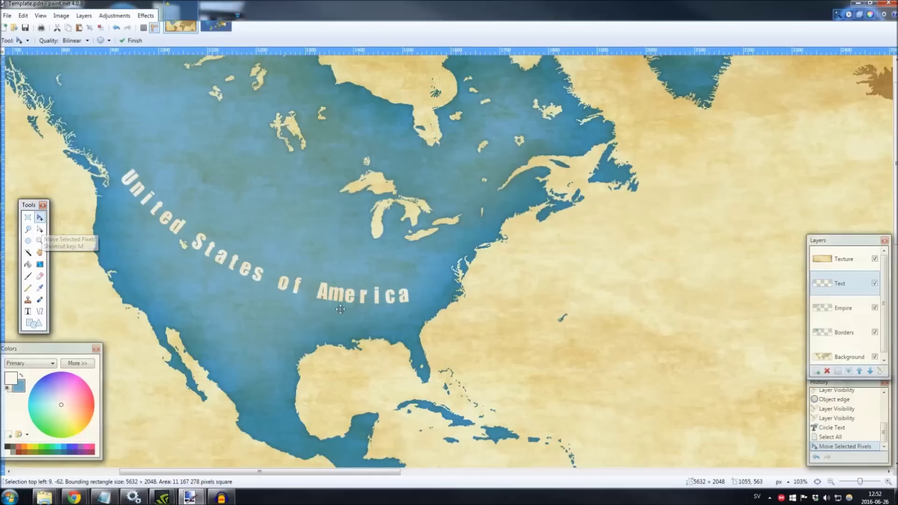
left_click_drag(257, 228, 276, 218)
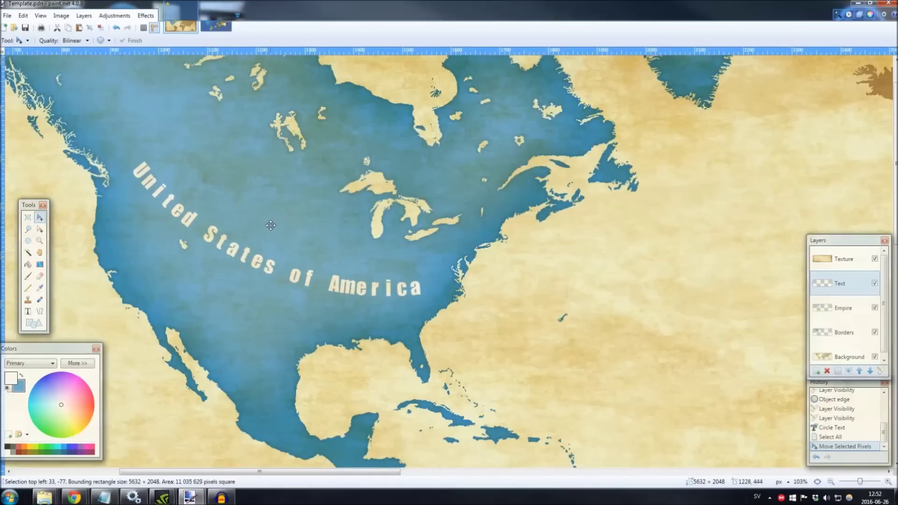
key("ctrl+b")
Zoom out to the full map and commit the label's move with Rectangle Select.
key("ctrl+minus")
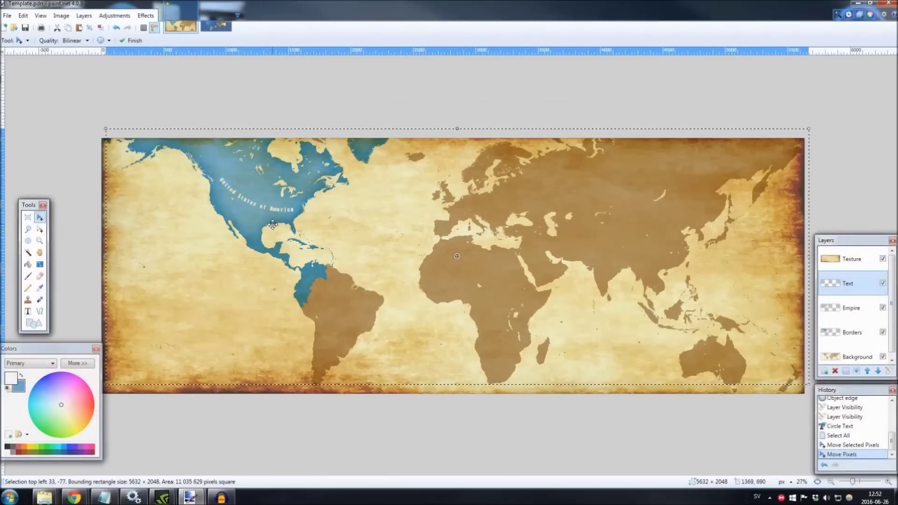
left_click(28, 217)
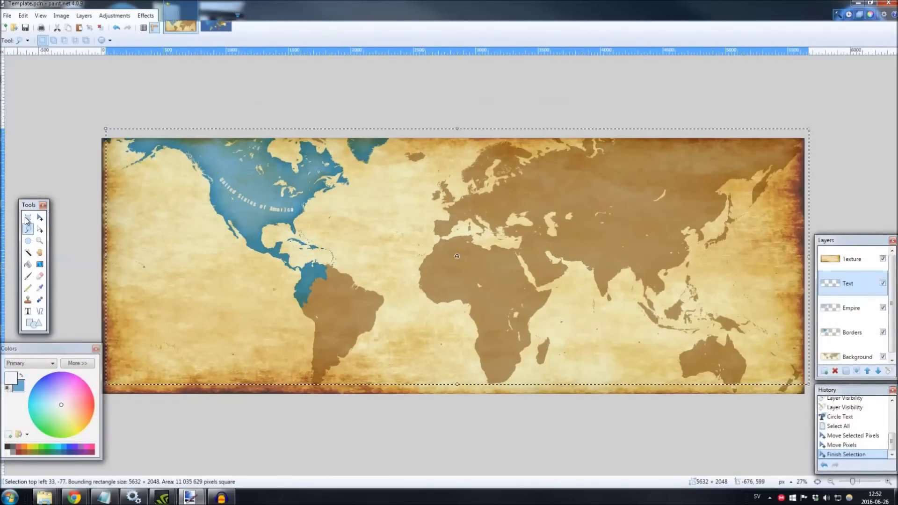
left_click(33, 162)
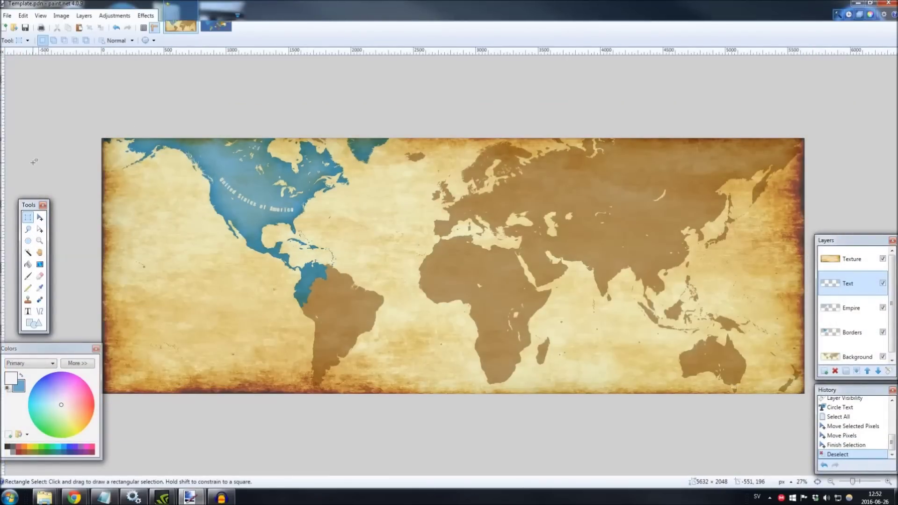